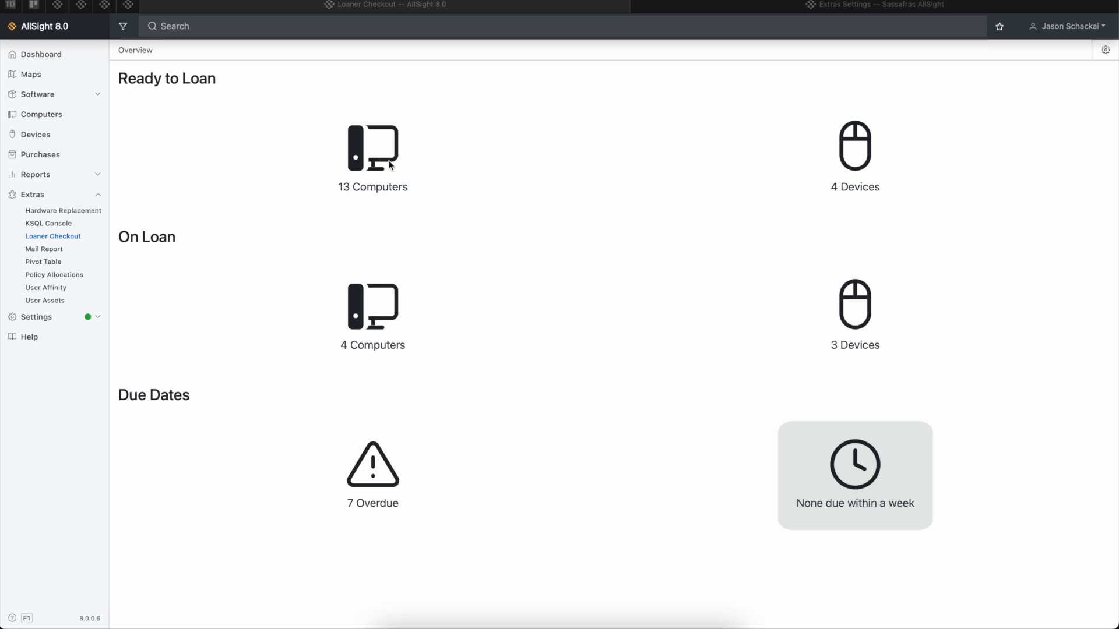
Step: Select computer S-RLOAN-002 and the Monitor device from the hardware ready to loan and start checking them out
left_click(562, 189)
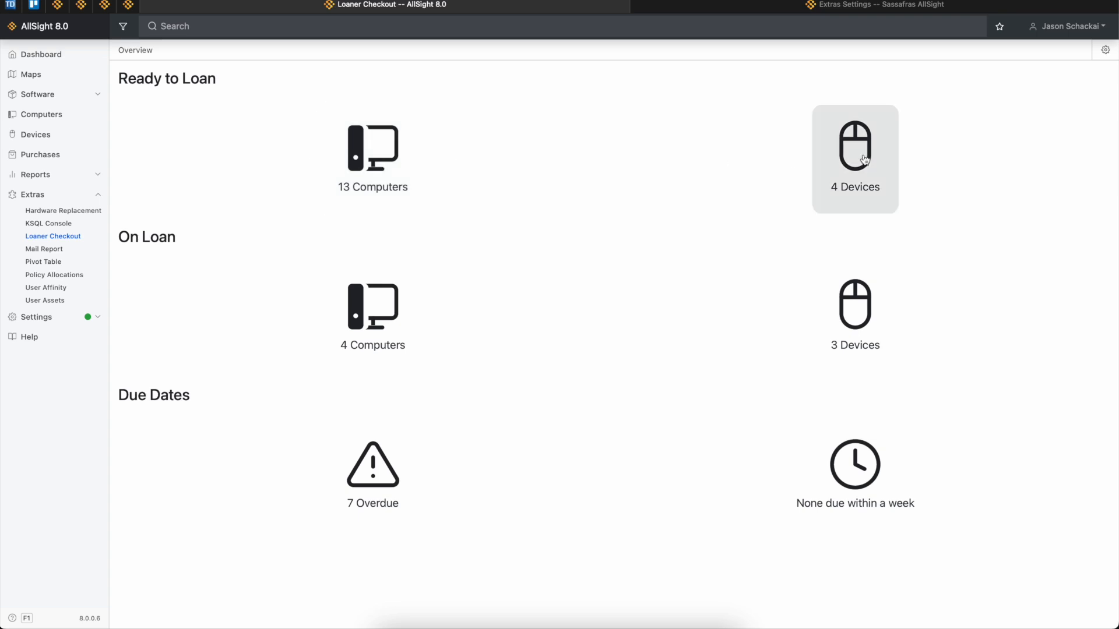
left_click(373, 168)
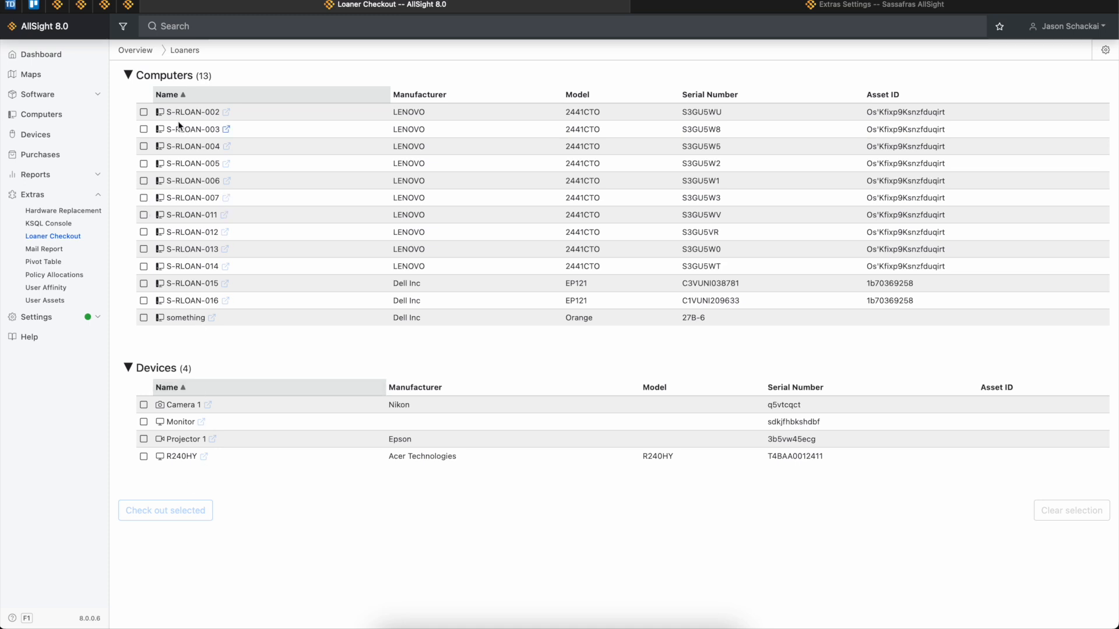
left_click(184, 30)
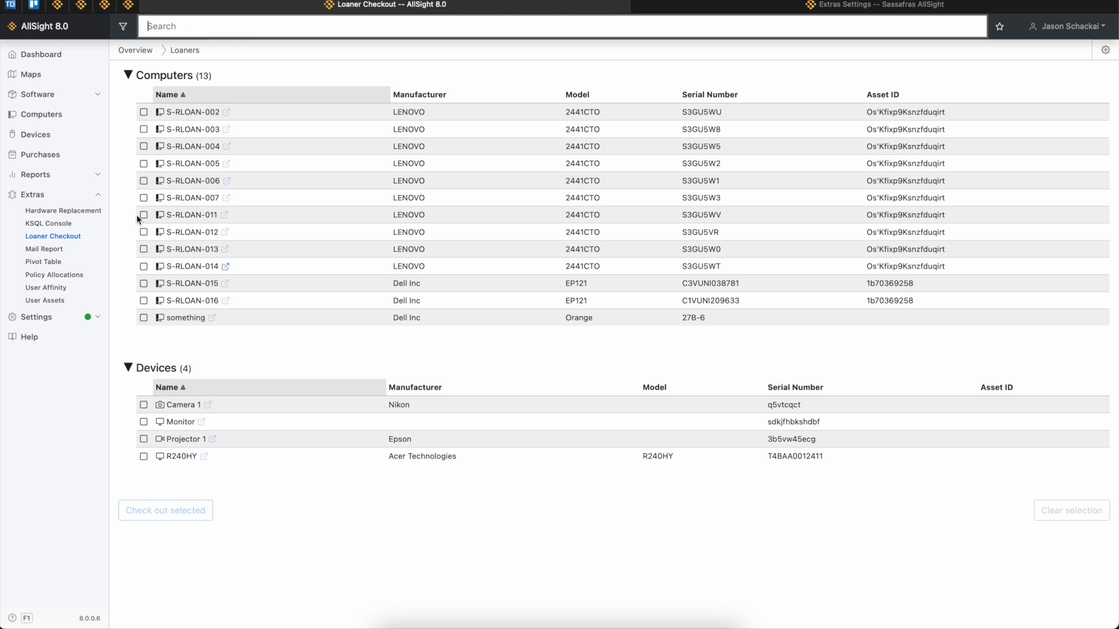
left_click(143, 112)
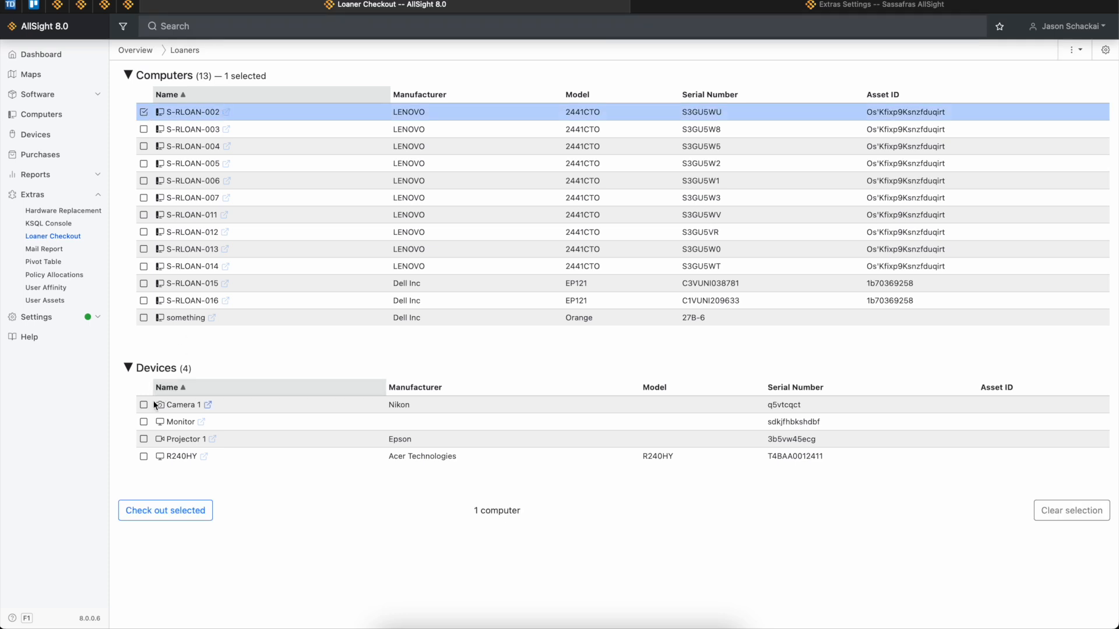
left_click(144, 422)
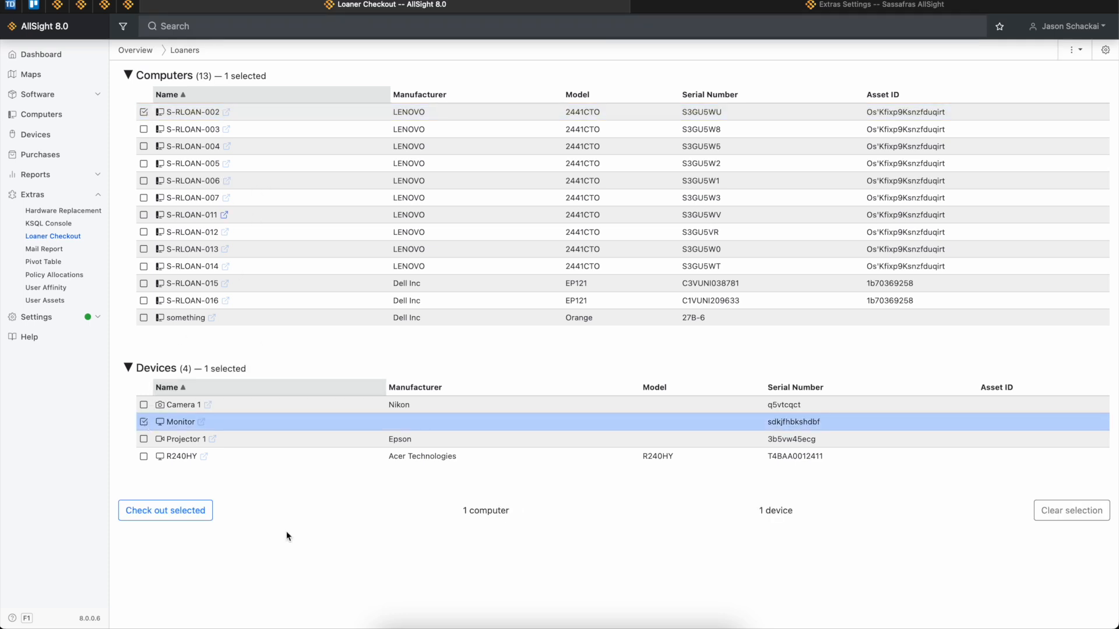
left_click(177, 519)
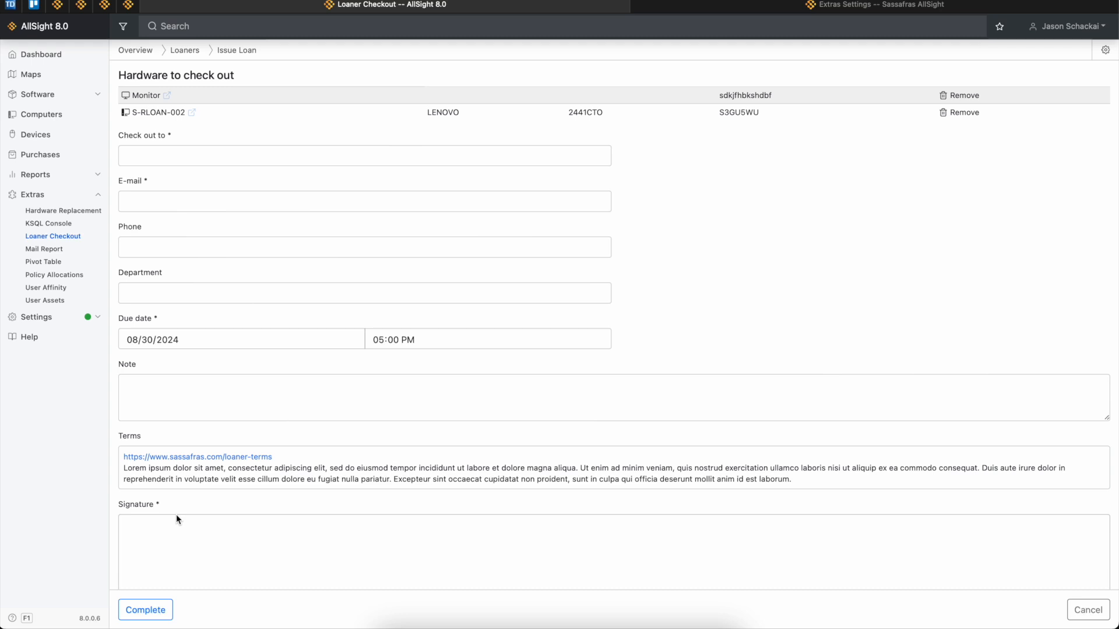
Step: Fill in the borrower details by choosing the borrower's name from the suggested users for Check out to
left_click(177, 155)
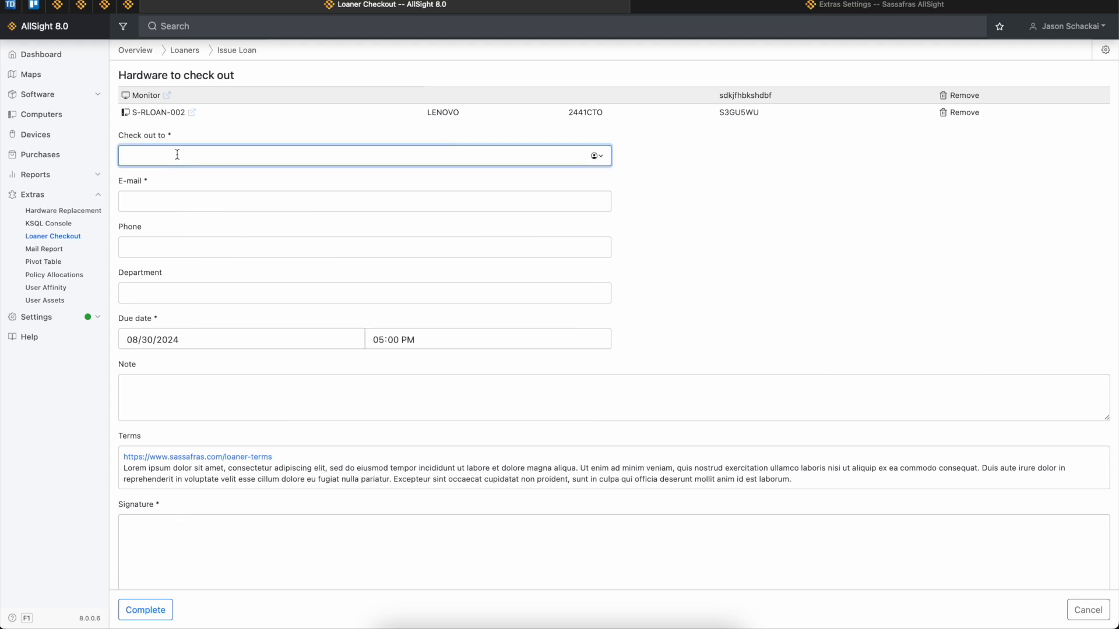
type("mar")
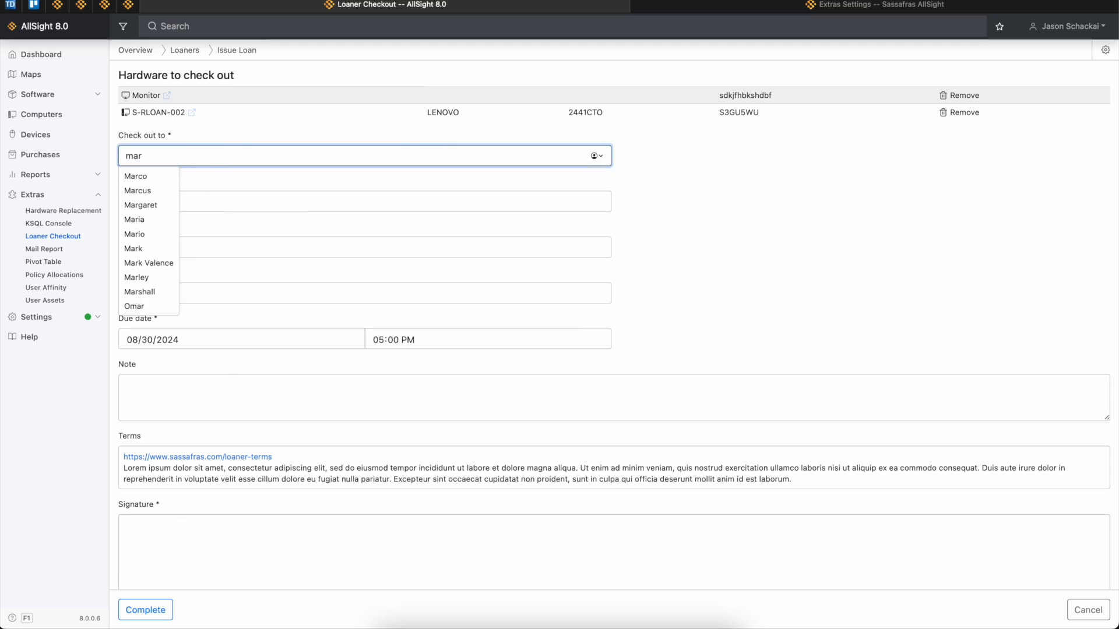
left_click(145, 267)
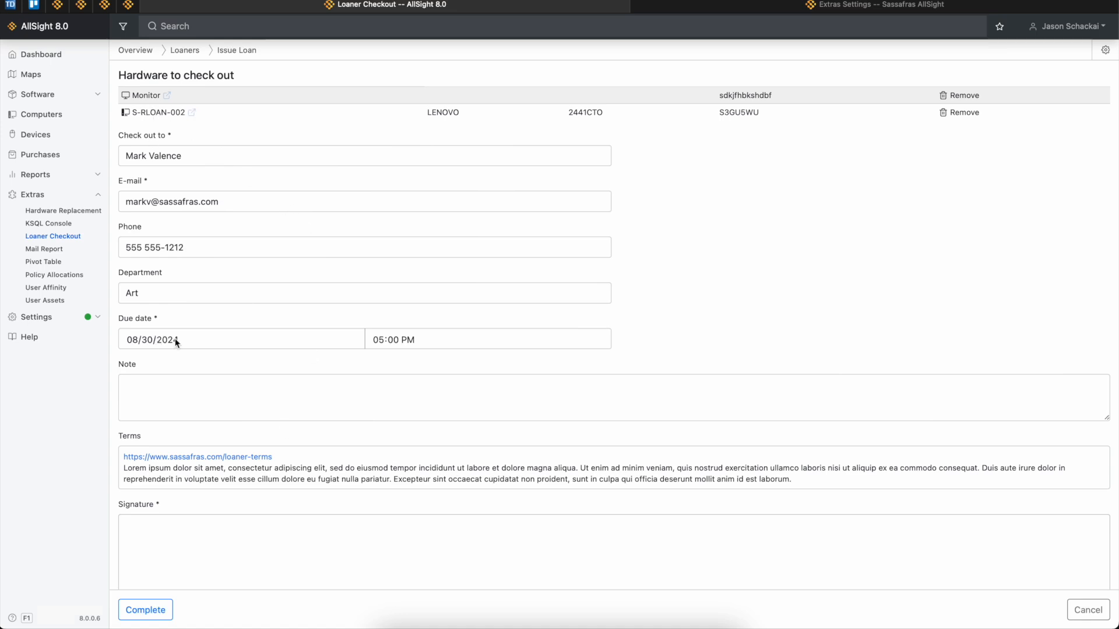
Step: Draw a freehand signature across the loan form's signature area and complete the checkout
left_click(150, 613)
scroll(225, 474, "down", 3)
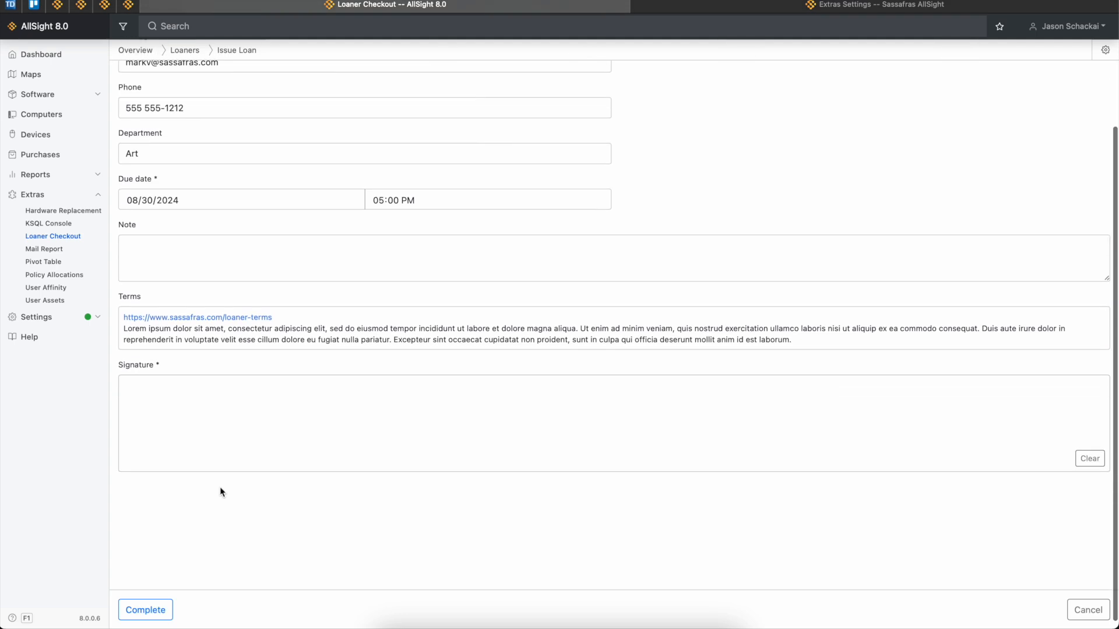
mouse_move(227, 391)
left_mouse_down()
mouse_move(296, 415)
mouse_move(661, 436)
mouse_move(644, 432)
left_mouse_up()
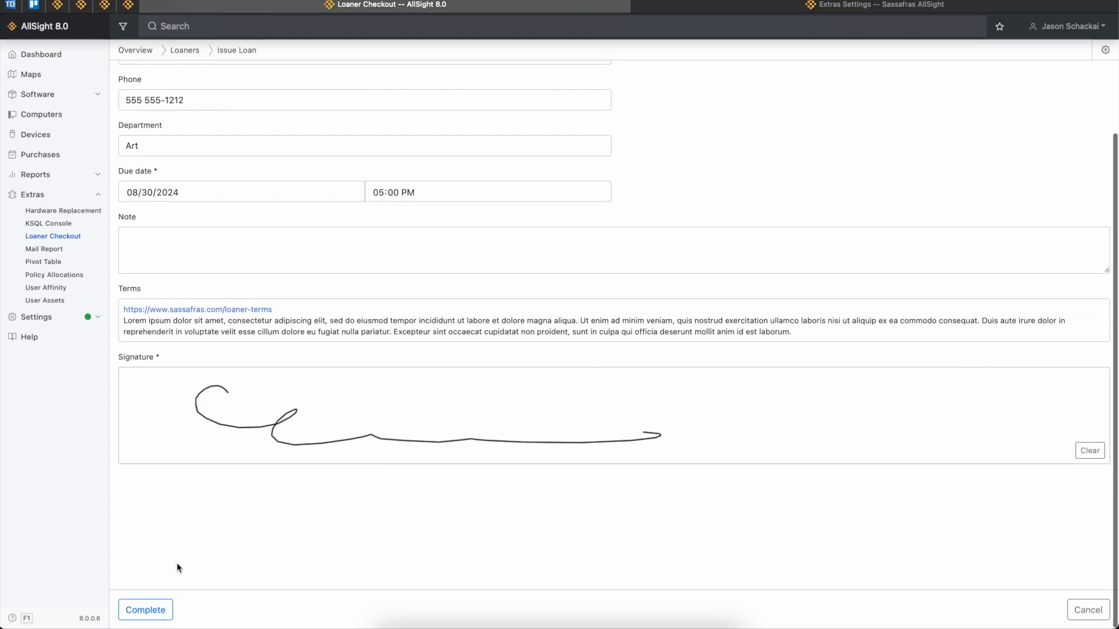
left_click(153, 610)
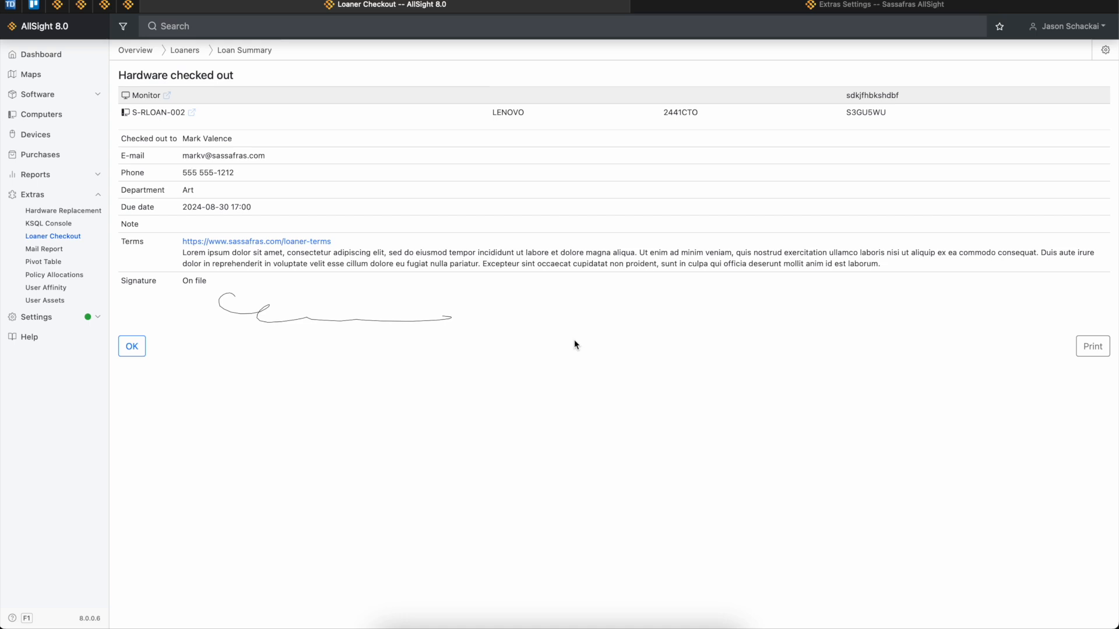
Step: Switch to the Extras Settings page, enable the Loaner Checkout extra and open it
left_click(902, 11)
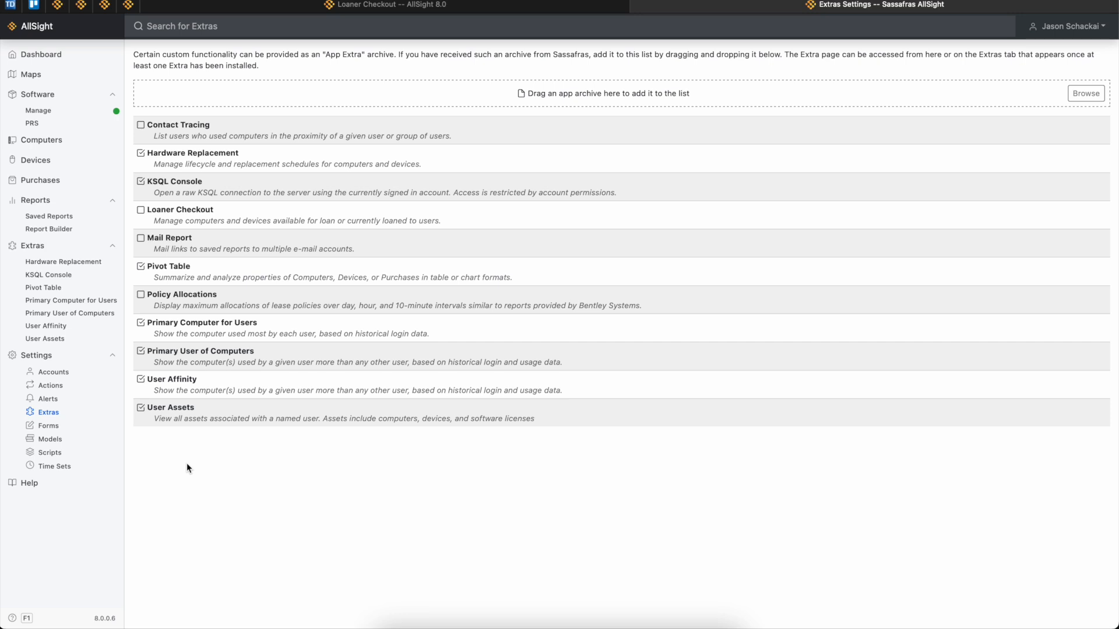
left_click(141, 210)
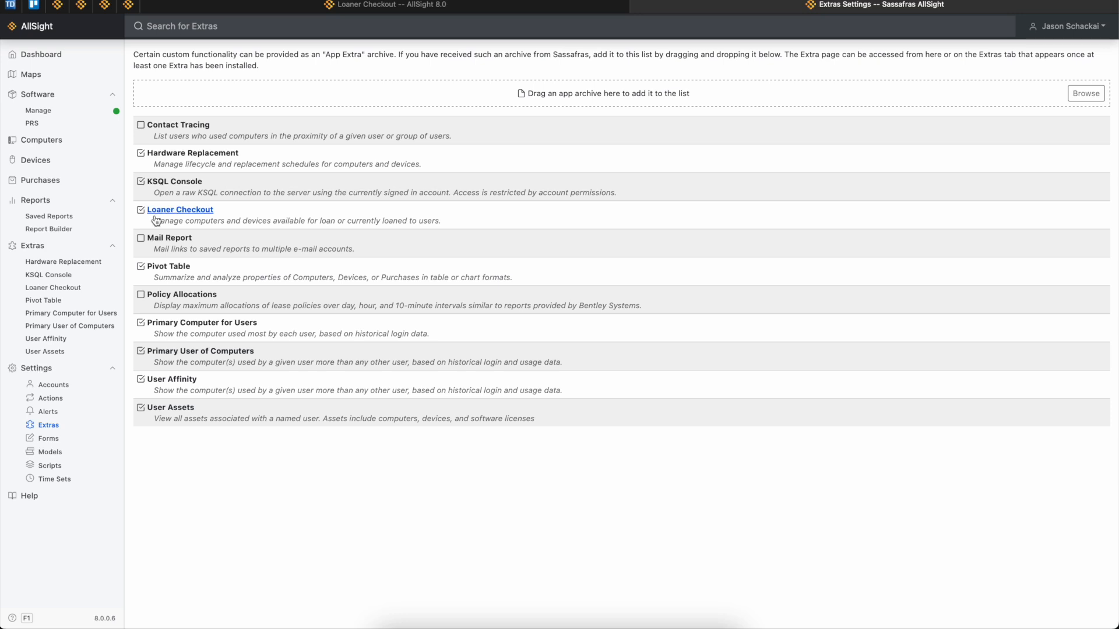
left_click(50, 288)
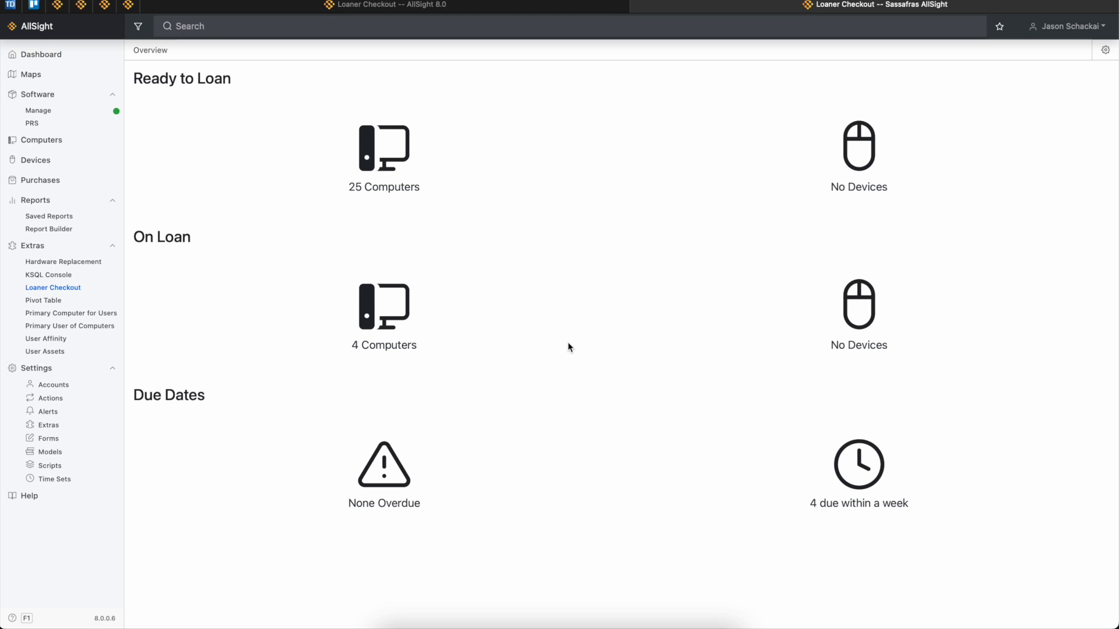
Step: Review the lifecycle stages offered for Available for Loan and Currently On Loan in the Loaner Checkout settings, then close them
left_click(1106, 53)
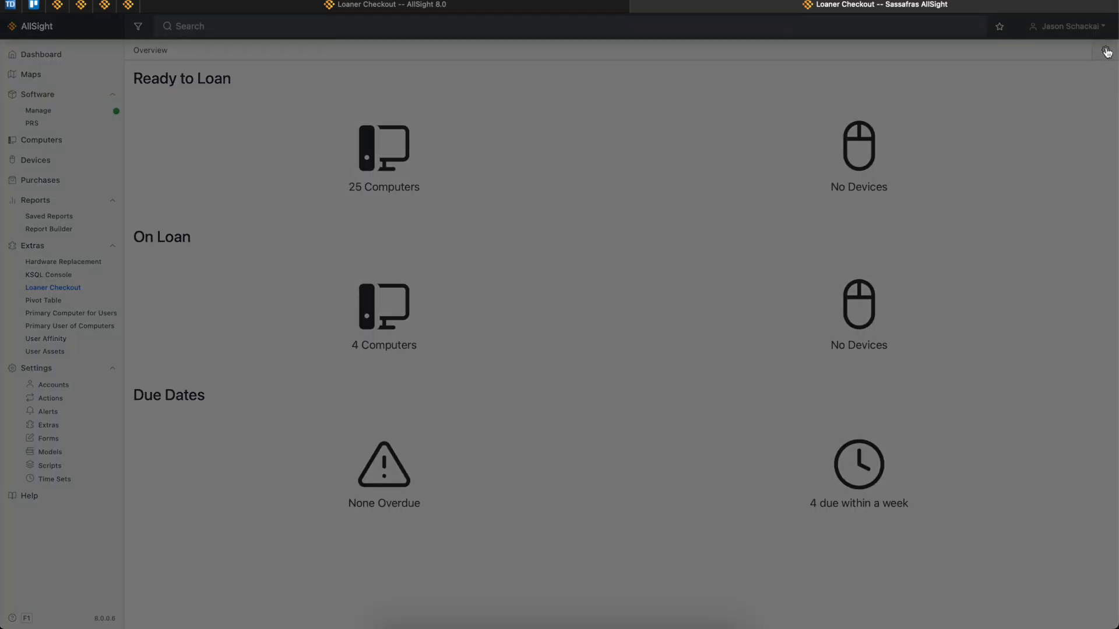
left_click(367, 131)
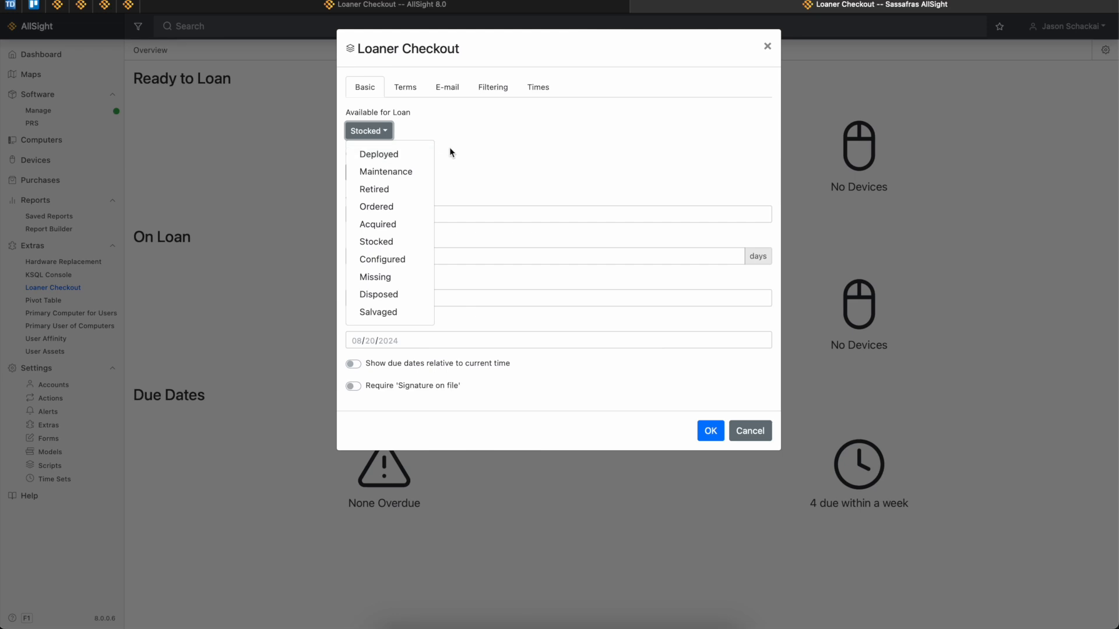
left_click(516, 147)
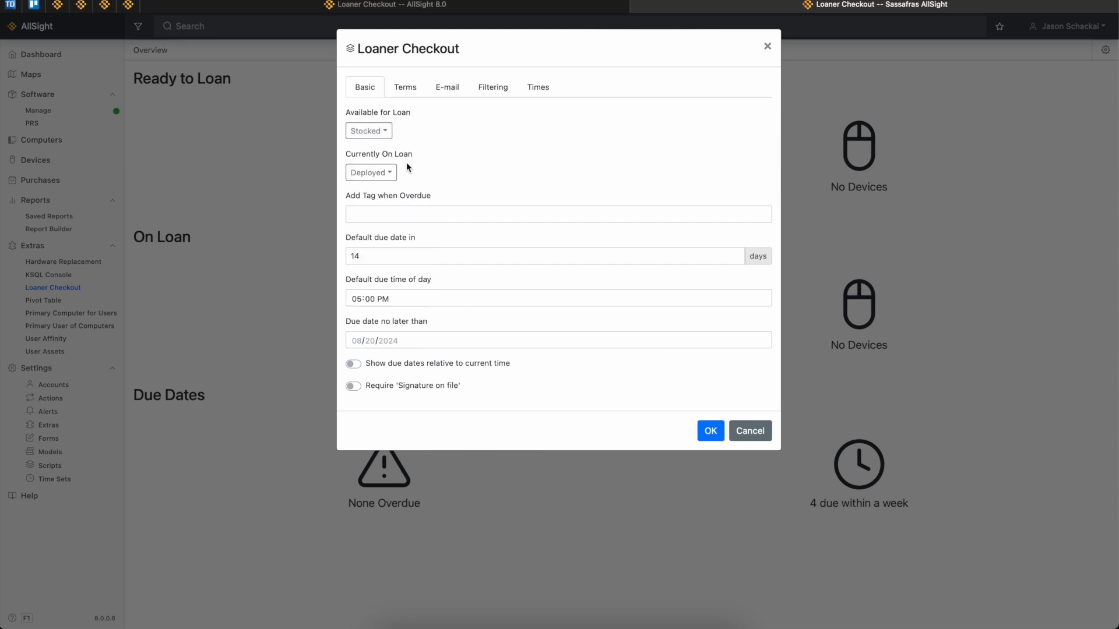
left_click(395, 174)
left_click(505, 175)
left_click(363, 130)
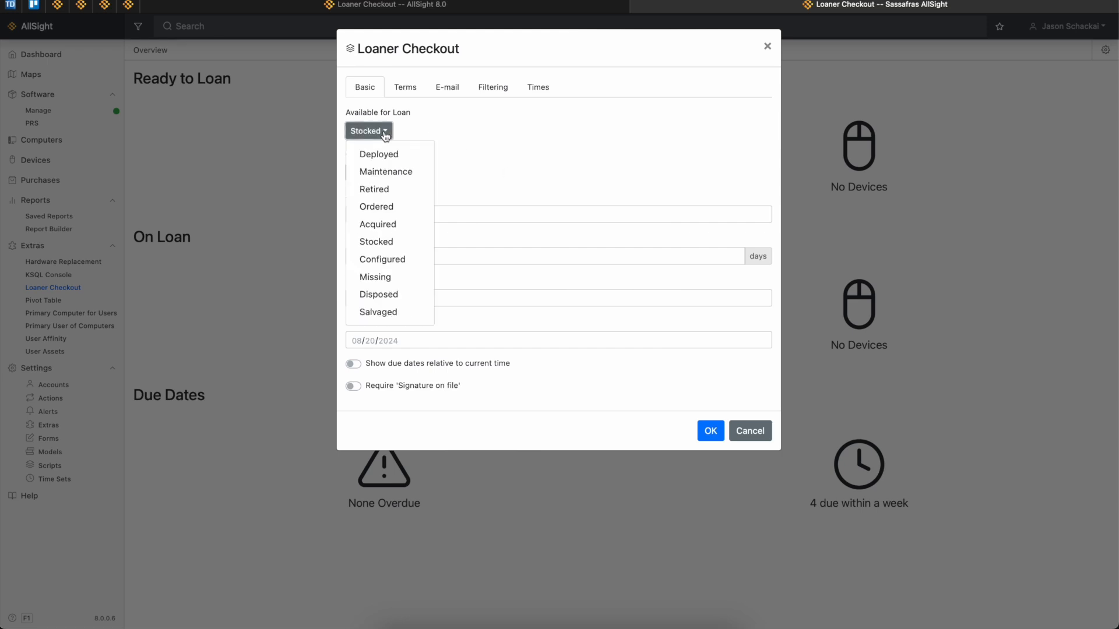
left_click(548, 150)
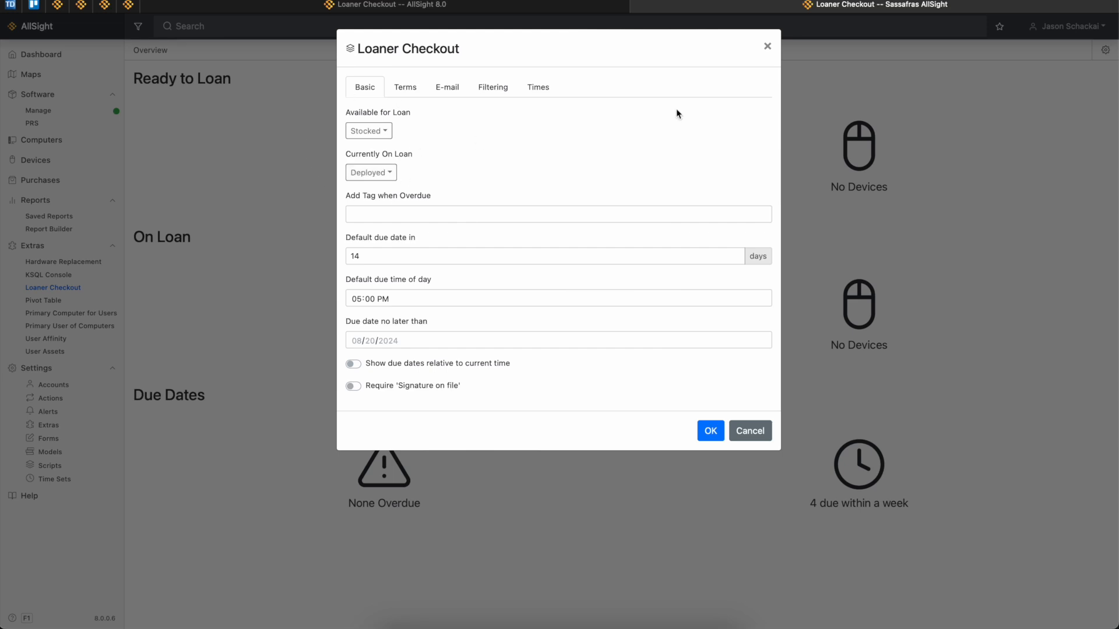
left_click(766, 48)
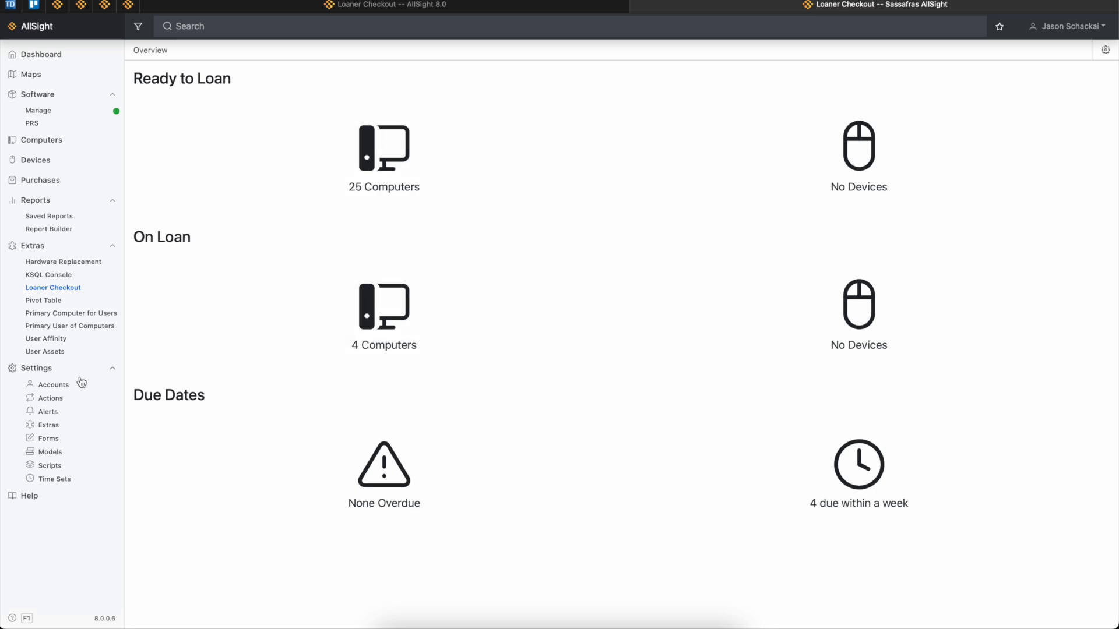
Step: Add "On Loan" as a site-specific lifecycle stage under Deployed in the Columns settings
left_click(48, 375)
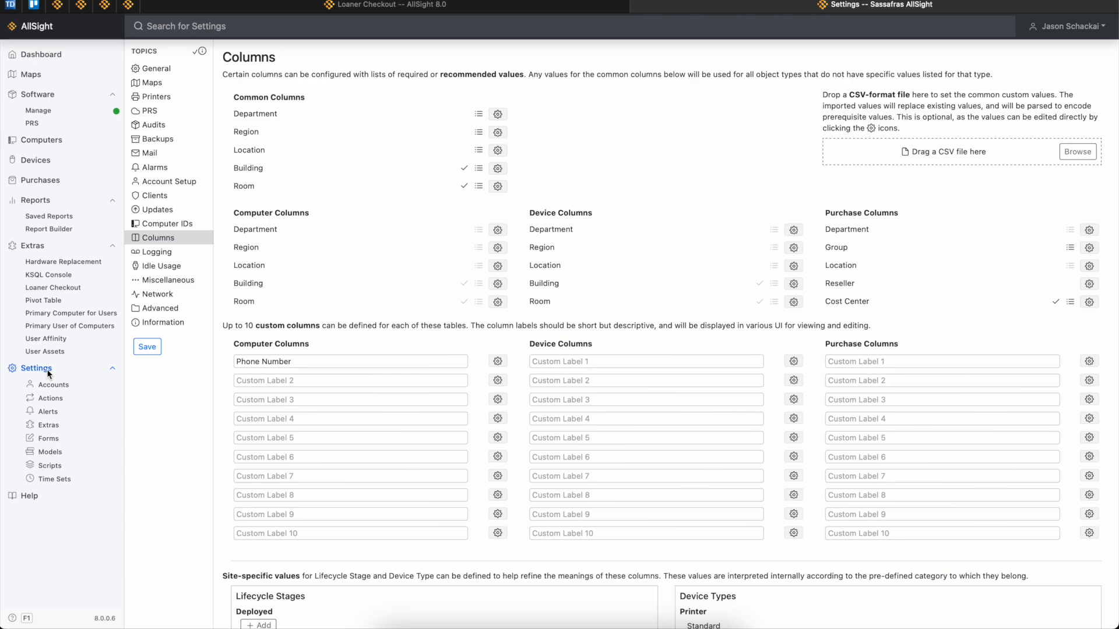
left_click(158, 239)
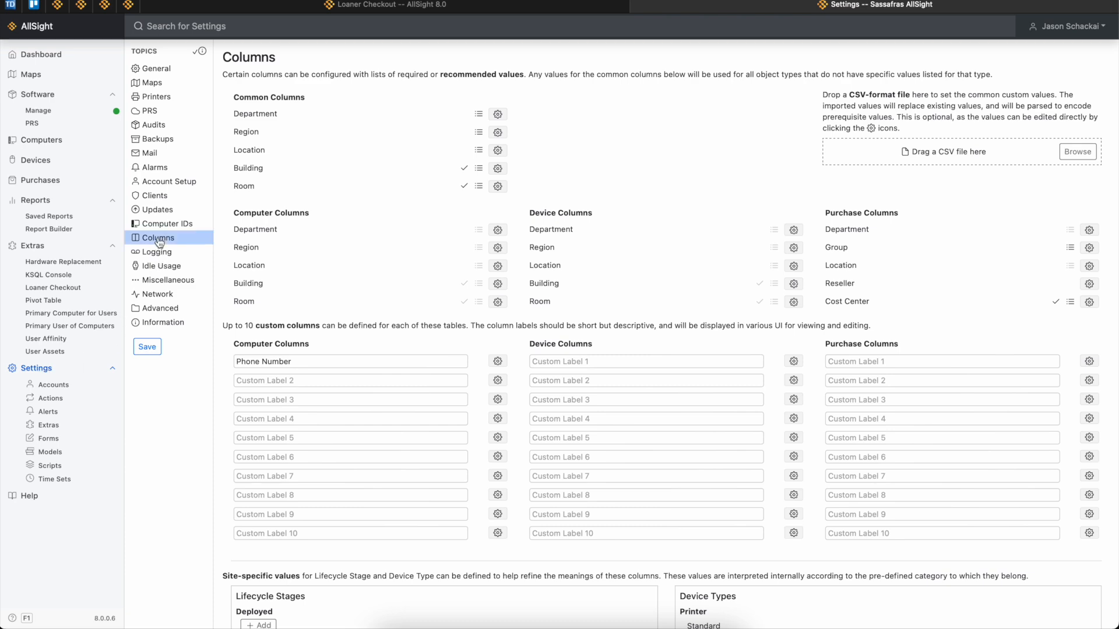
scroll(368, 271, "down", 5)
scroll(373, 275, "down", 3)
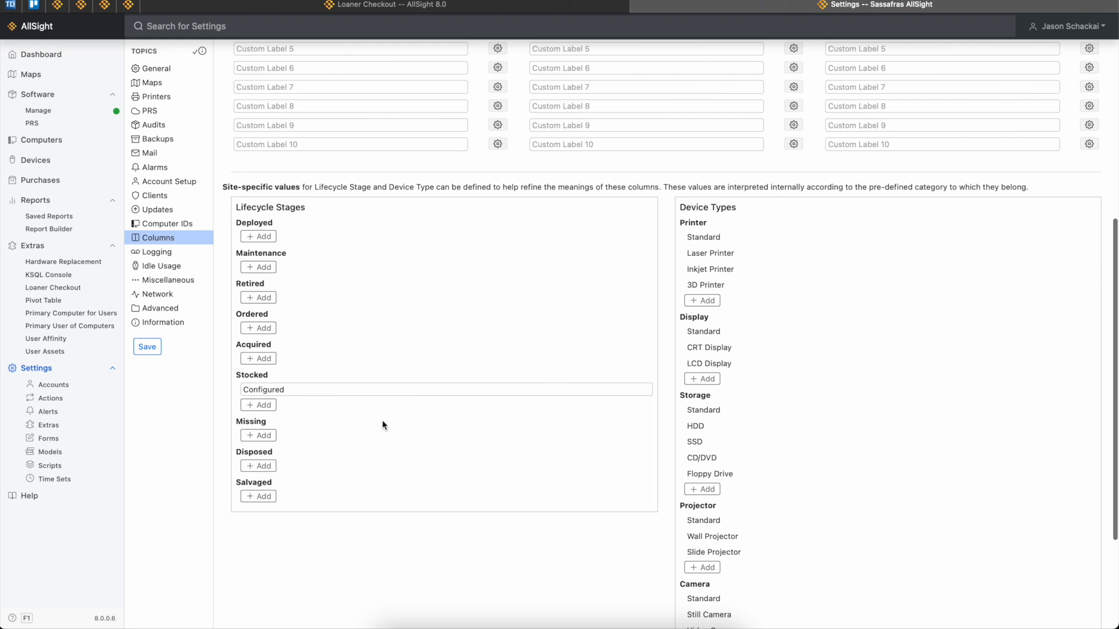
left_click(271, 236)
left_click(296, 237)
type("On Loan")
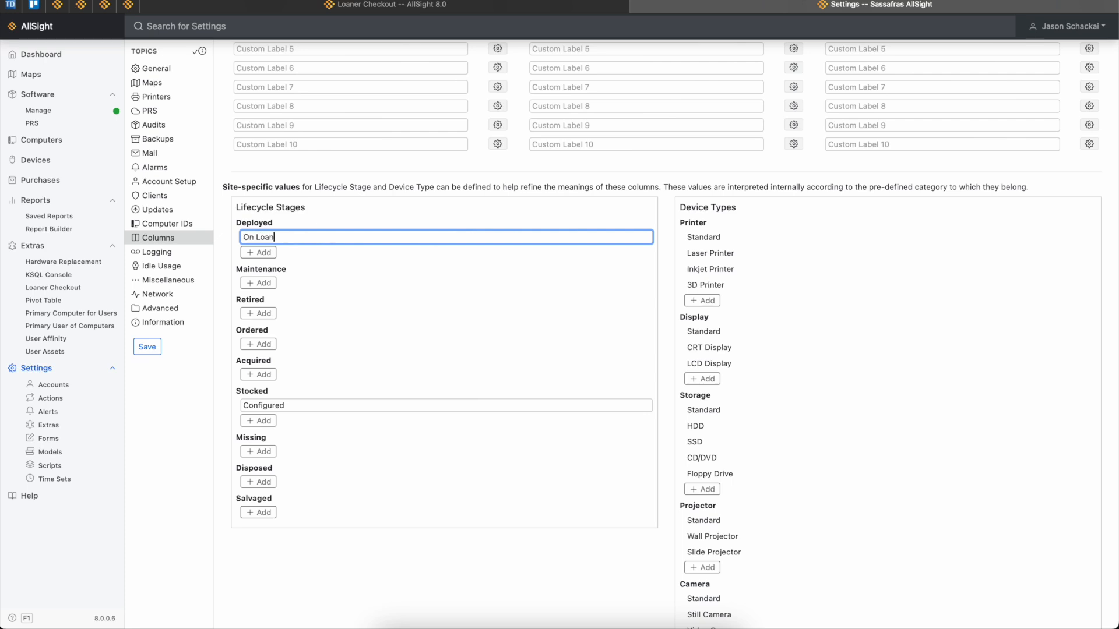
left_click(267, 254)
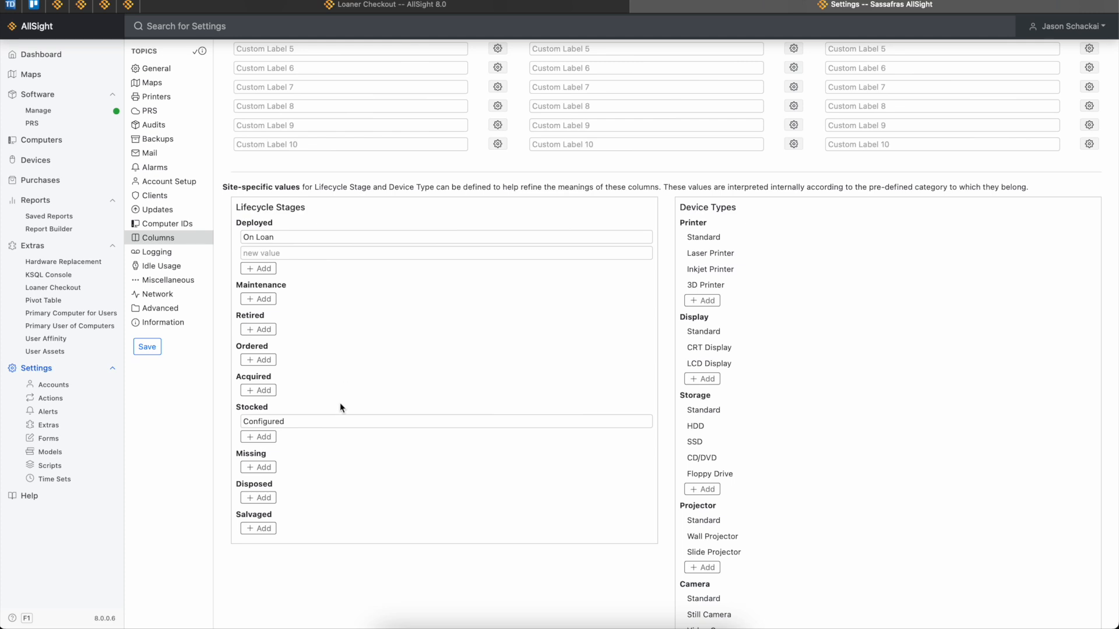
Step: Add "Loan Pool" as a lifecycle stage under Stocked and save the settings
left_click(263, 443)
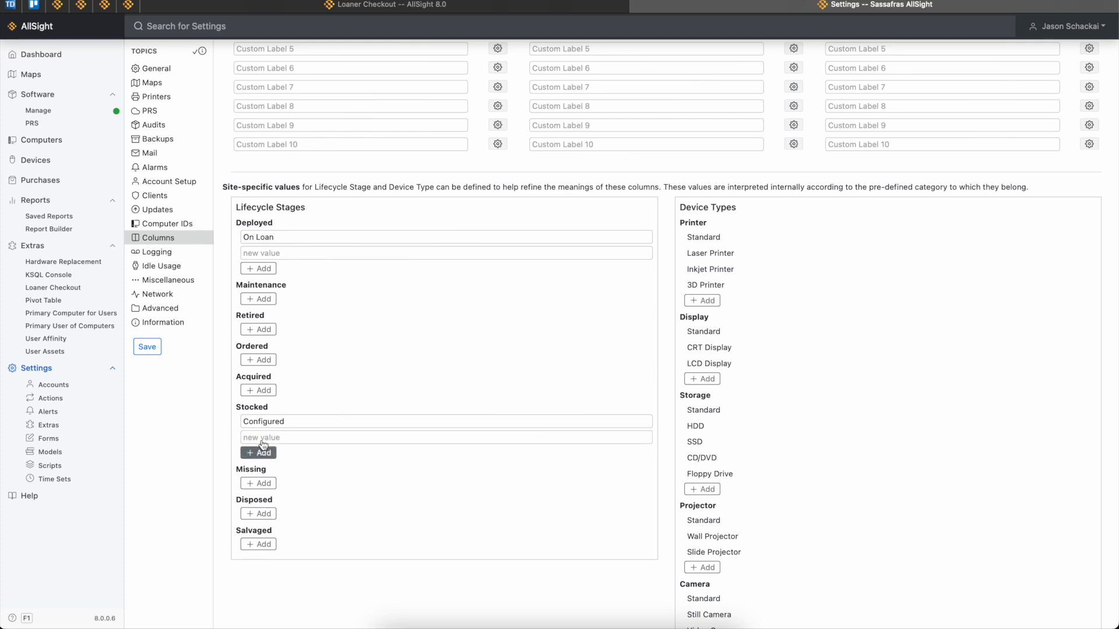
left_click(291, 439)
type("Loan Pool")
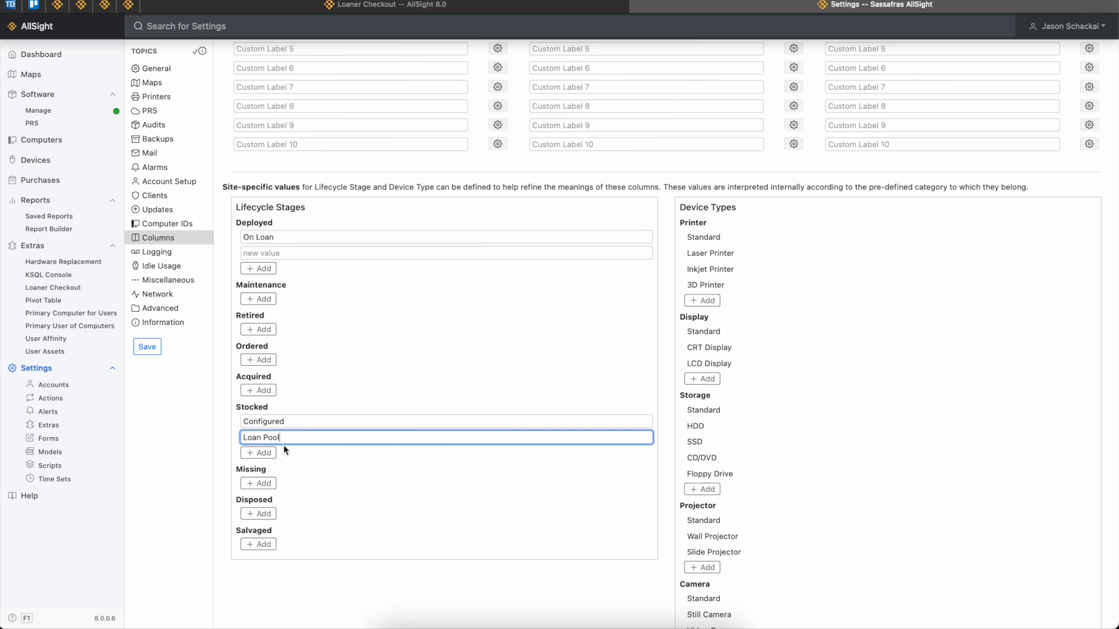
left_click(147, 348)
left_click(154, 349)
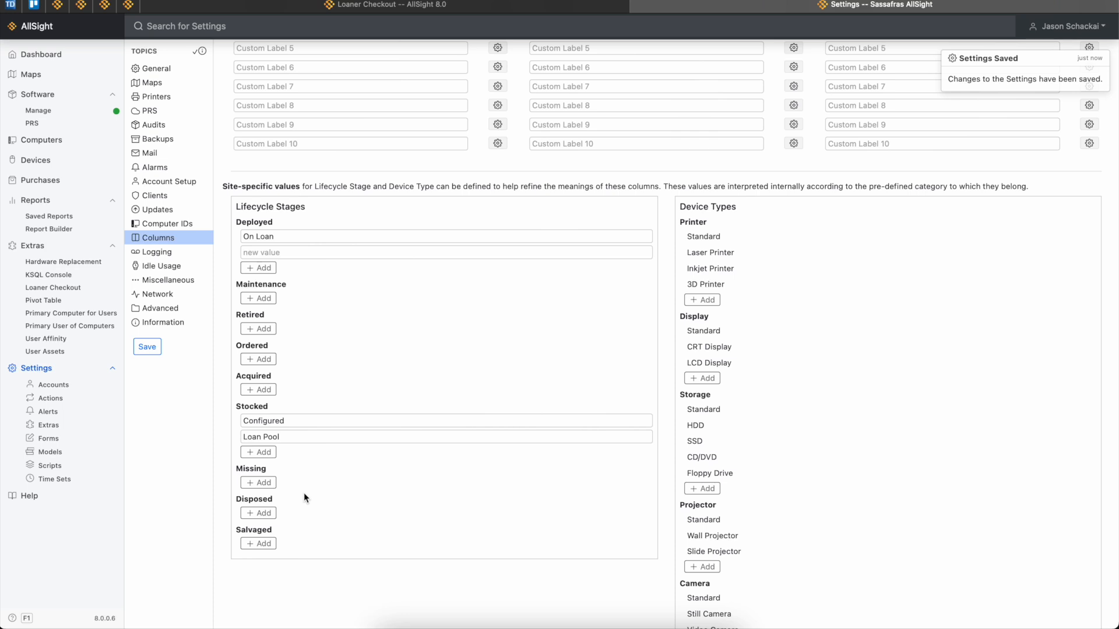
left_click_drag(280, 437, 244, 434)
left_click(287, 437)
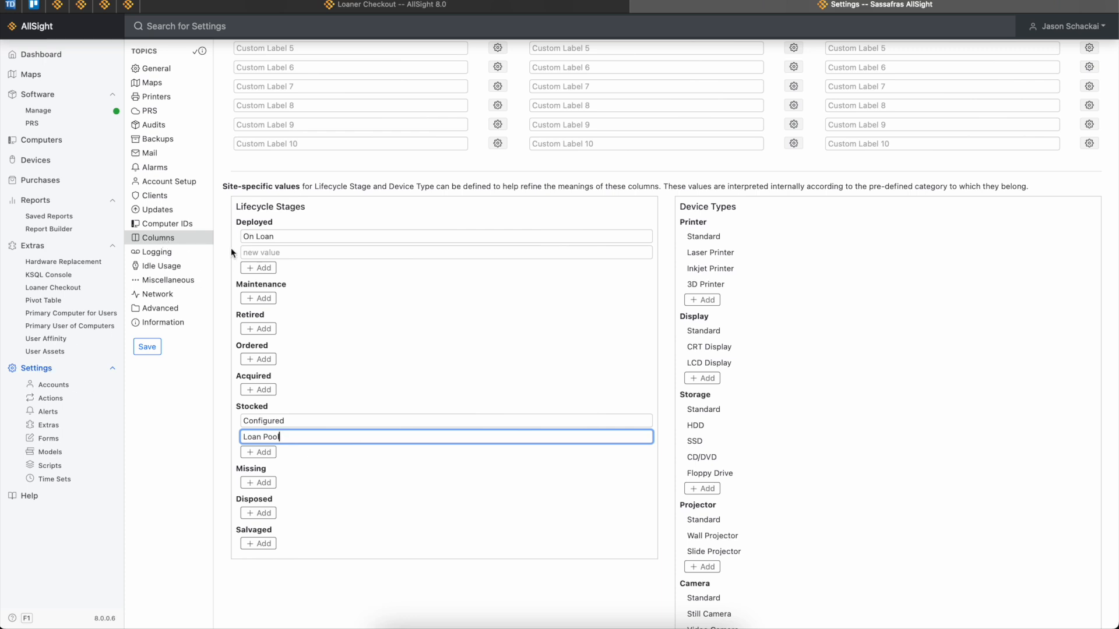
left_click(296, 238)
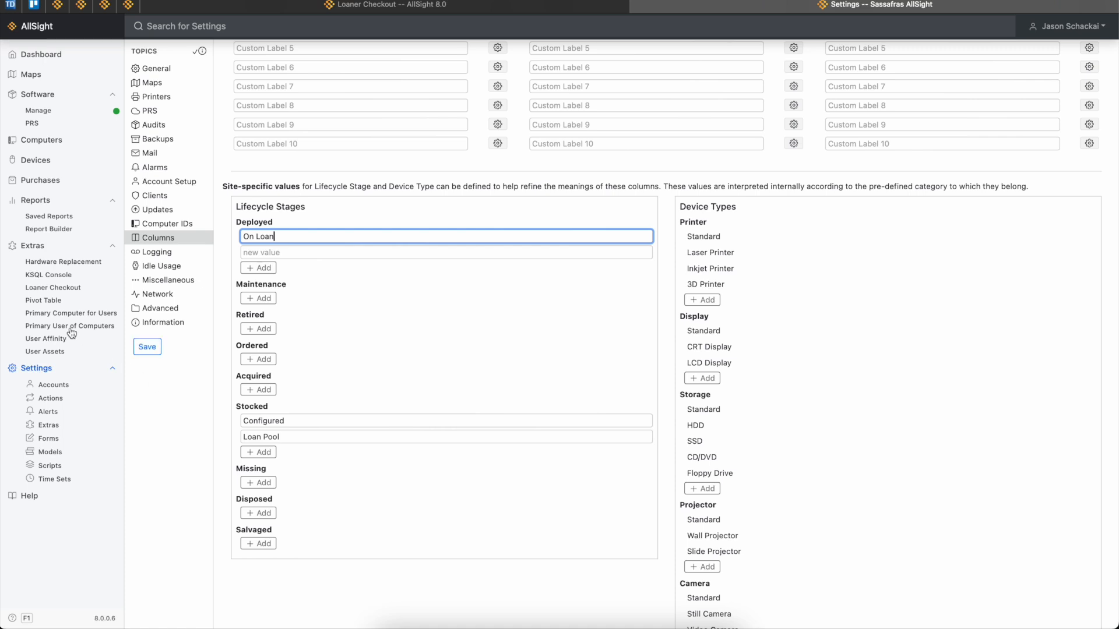
Step: Set the Available for Loan stage to Loan Pool in the Loaner Checkout settings
left_click(67, 289)
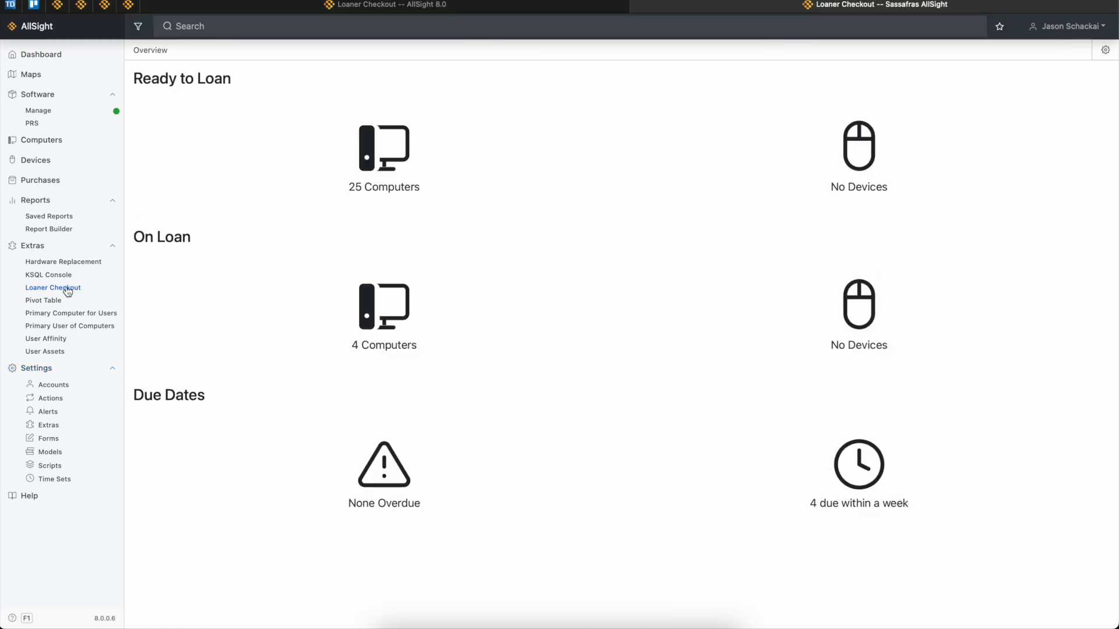
left_click(1103, 50)
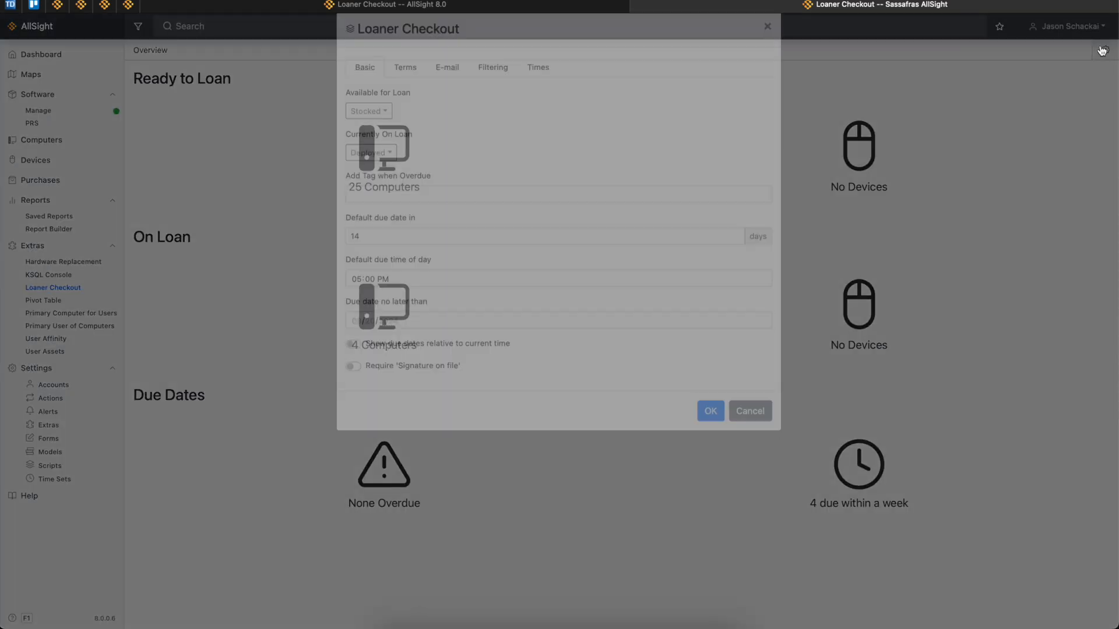
left_click(379, 132)
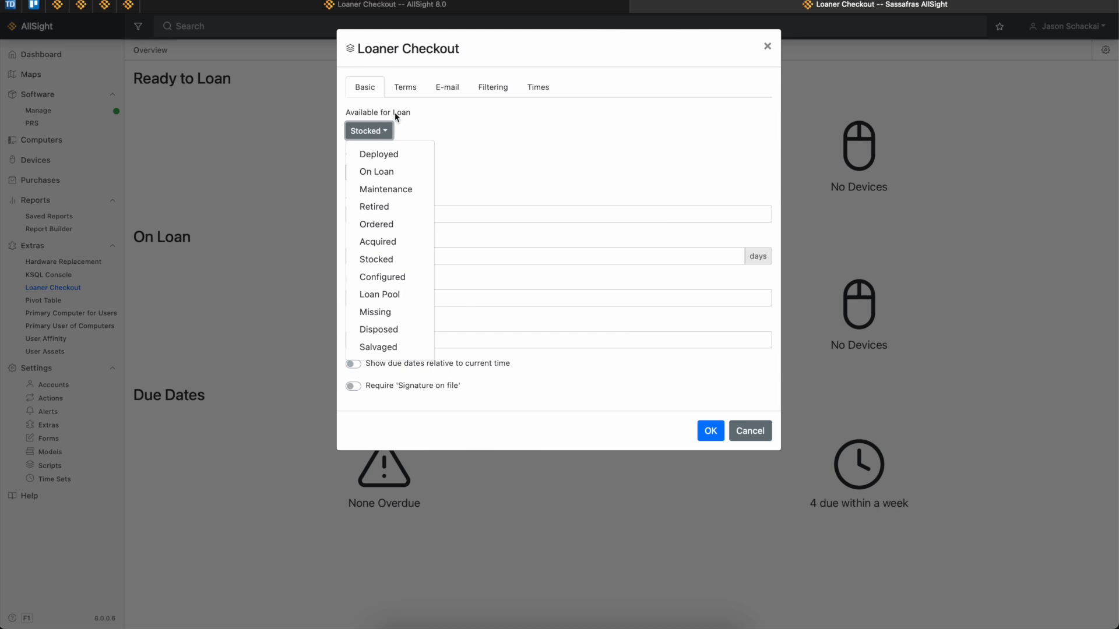
left_click(394, 295)
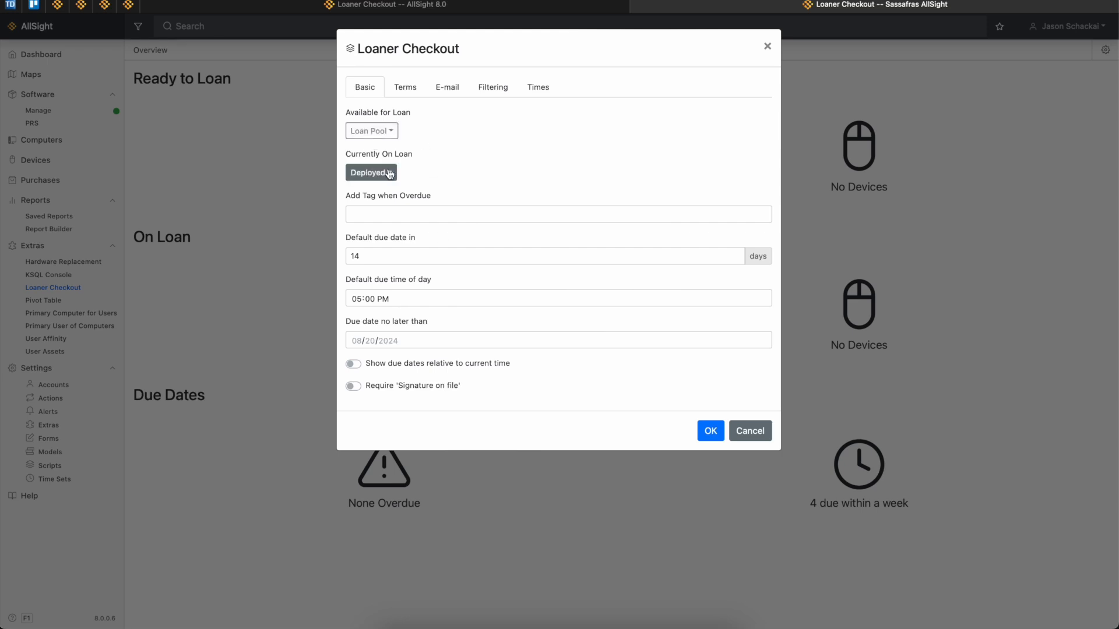
Step: Set the Currently On Loan stage to On Loan in the Loaner Checkout settings
left_click(390, 174)
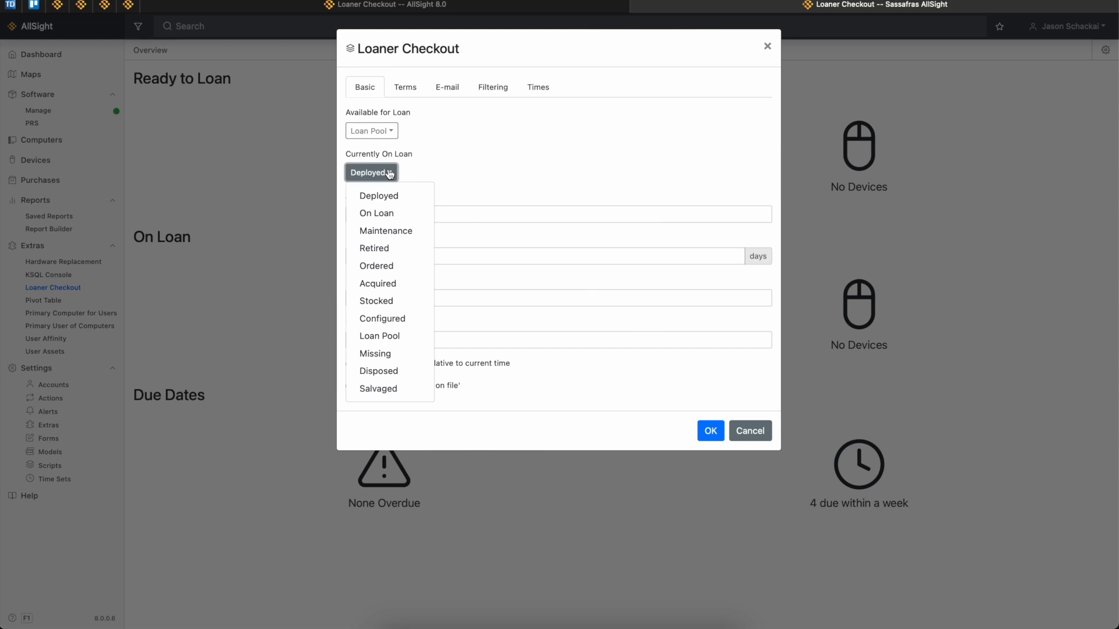
left_click(377, 213)
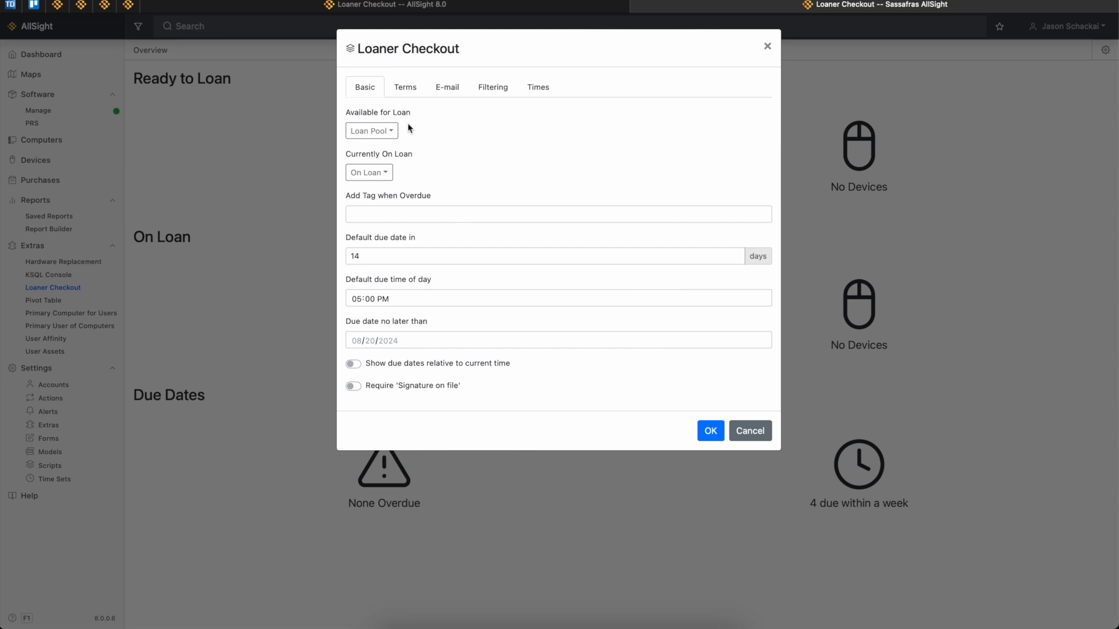
left_click(429, 213)
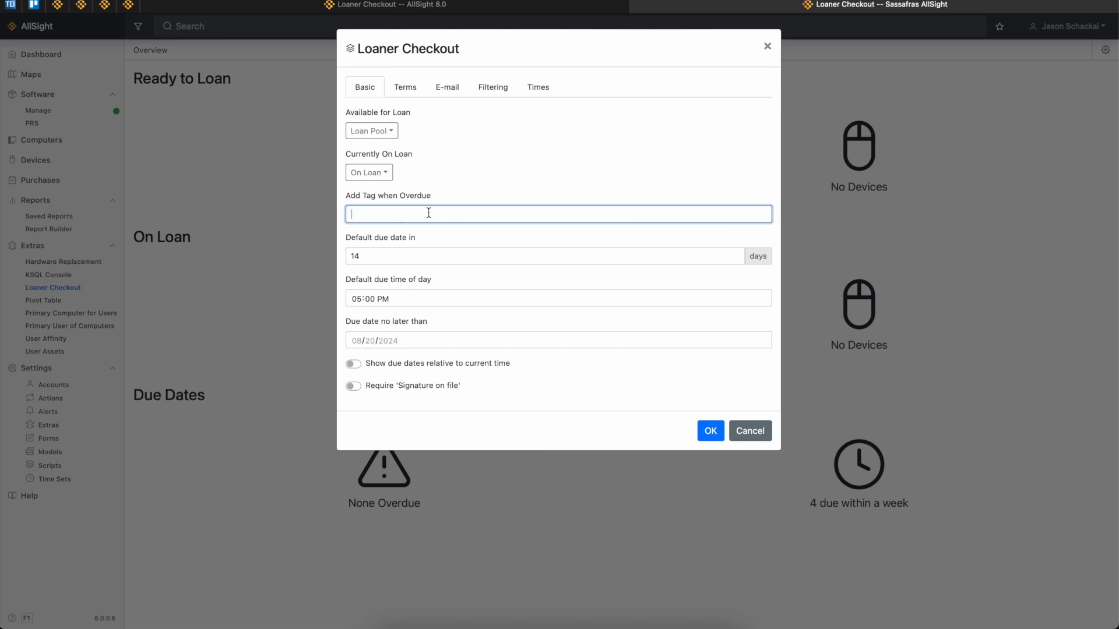
Step: Check the default due times per device type, and set the general default due date to 365 days
left_click(384, 241)
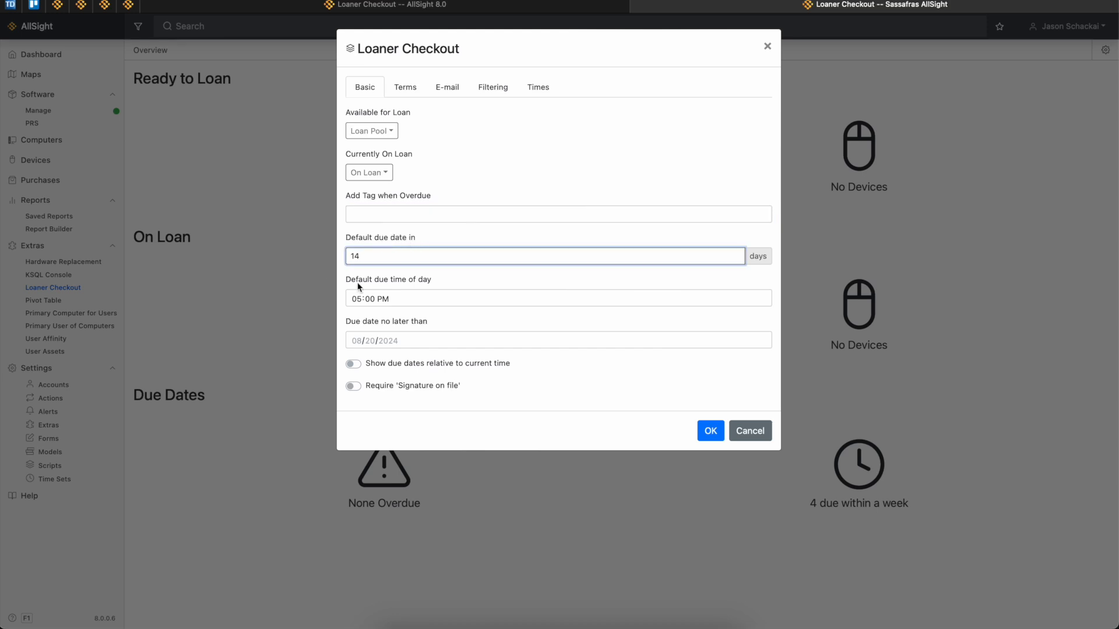
left_click(538, 87)
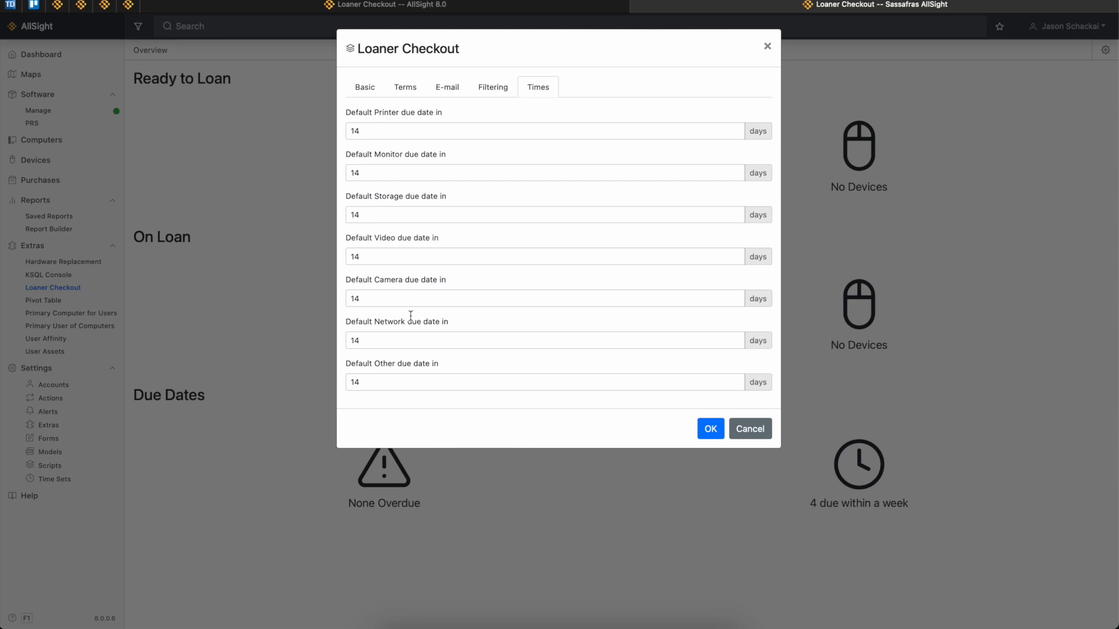
left_click(369, 92)
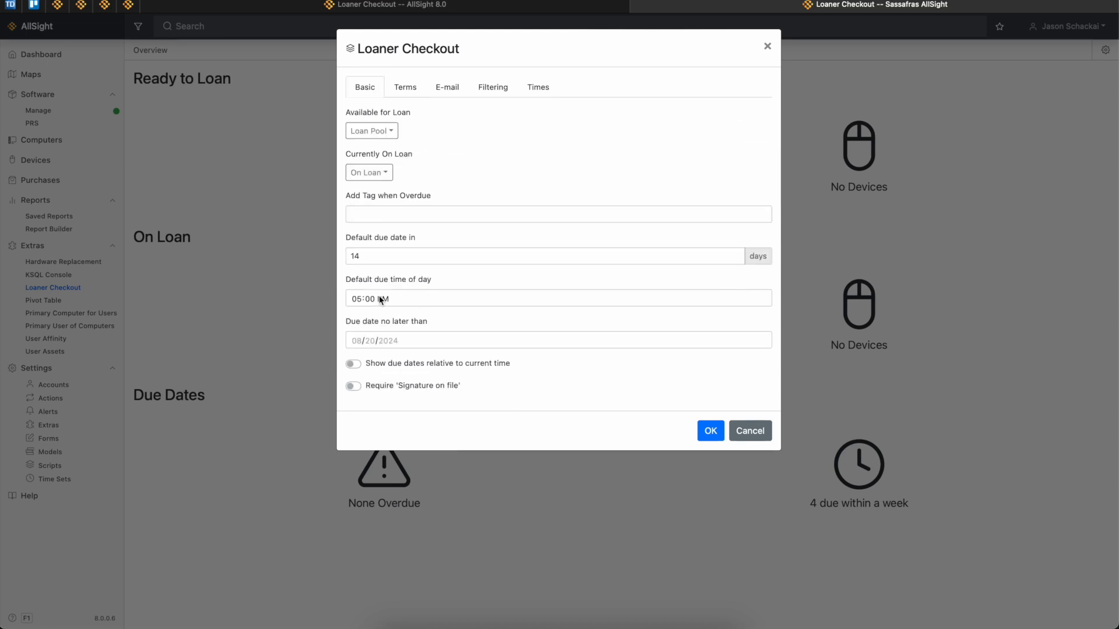
left_click_drag(373, 257, 340, 257)
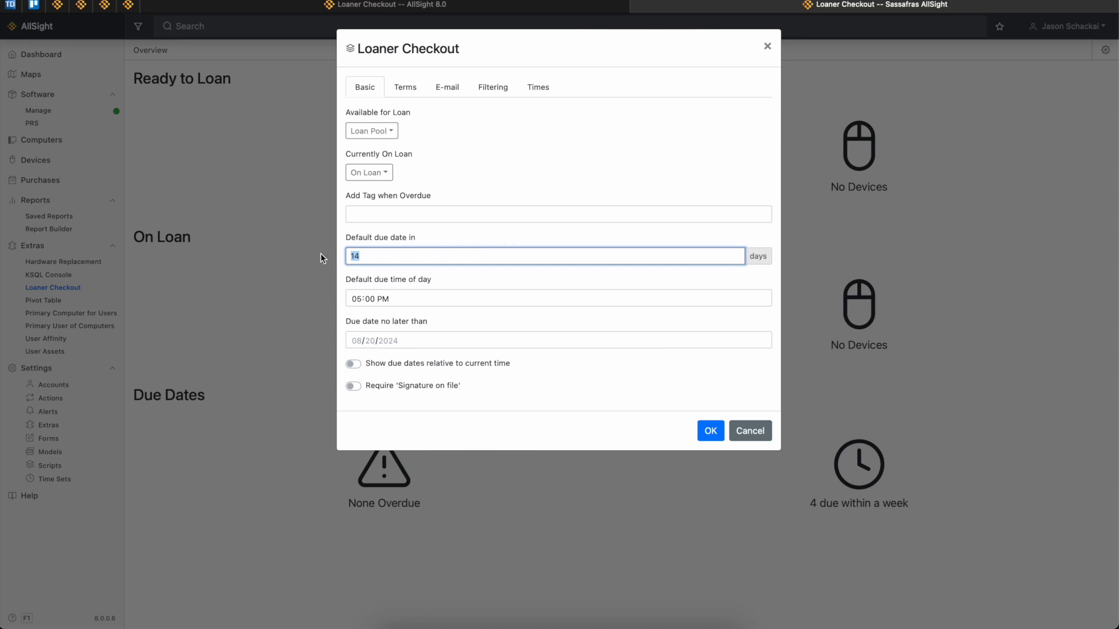
type("365")
Step: Set the latest allowed due date for loans to 09/30/2024
left_click(363, 342)
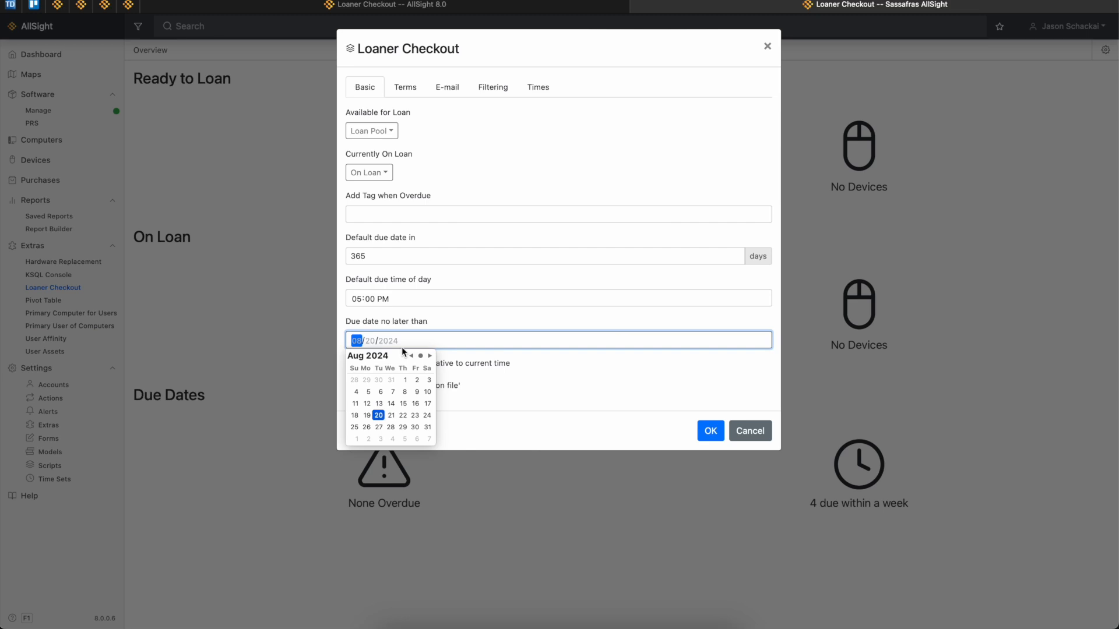
left_click(430, 356)
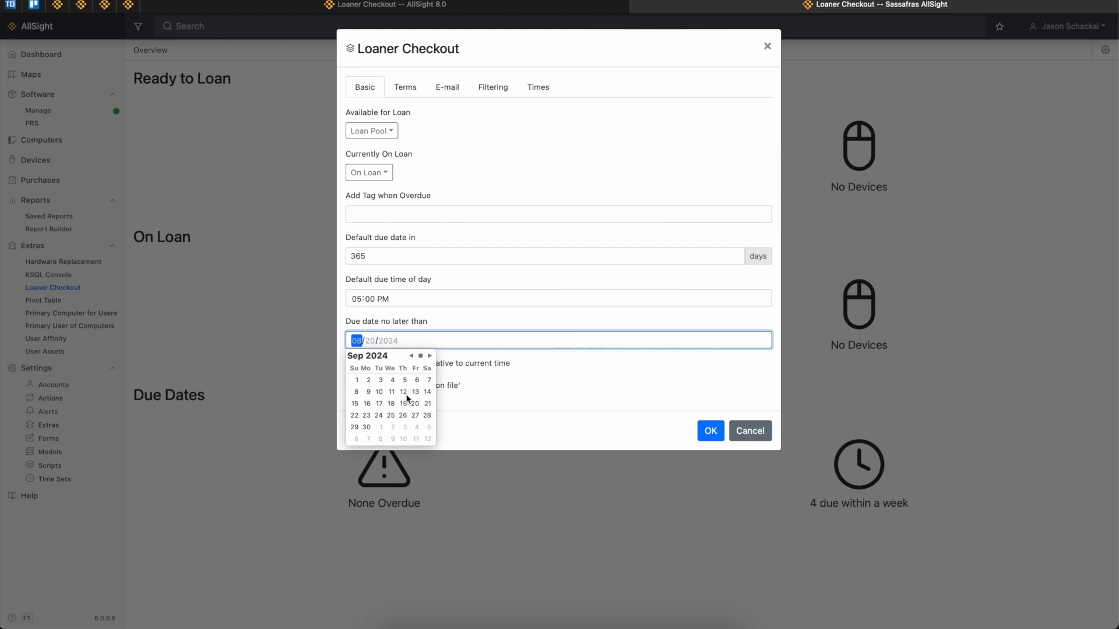
left_click(367, 428)
Step: Turn on the Require 'Signature on file' option for loans
left_click(515, 383)
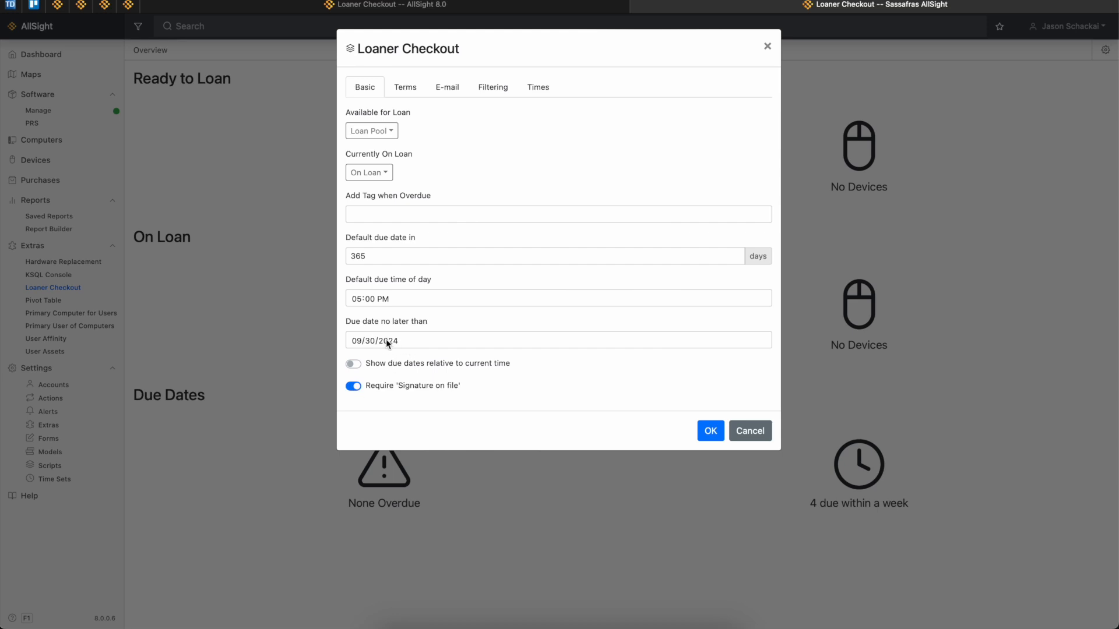
left_click(429, 385)
left_click(428, 385)
left_click(429, 385)
left_click(399, 384)
Step: Enlarge the Terms and Conditions Summary box and enter "Loan Terms" in it
left_click(418, 87)
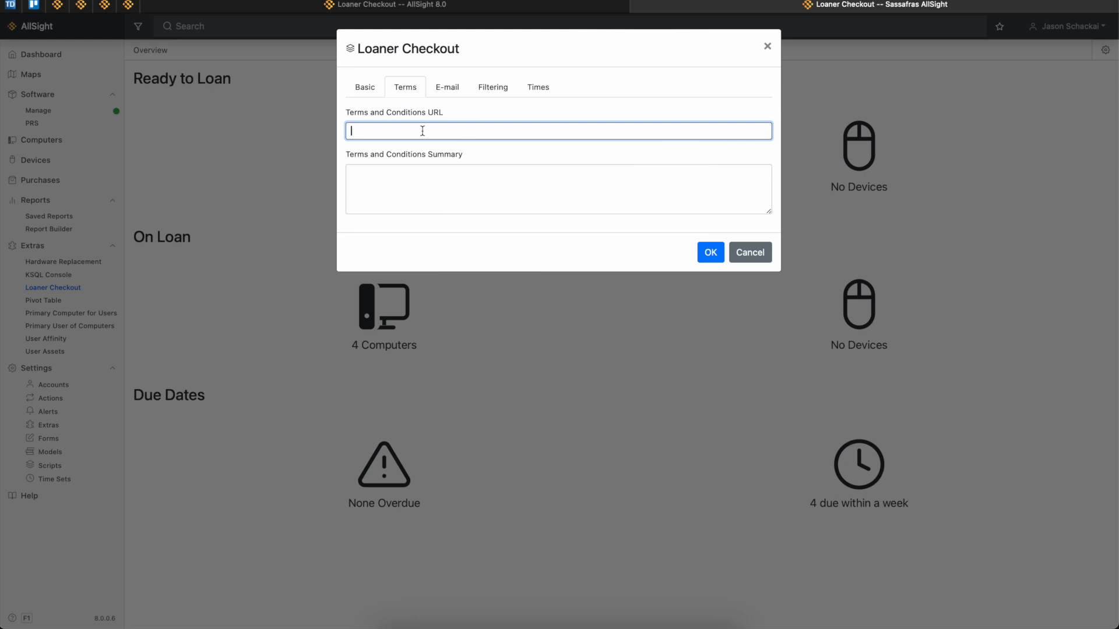
left_click(419, 169)
left_click_drag(769, 214, 769, 356)
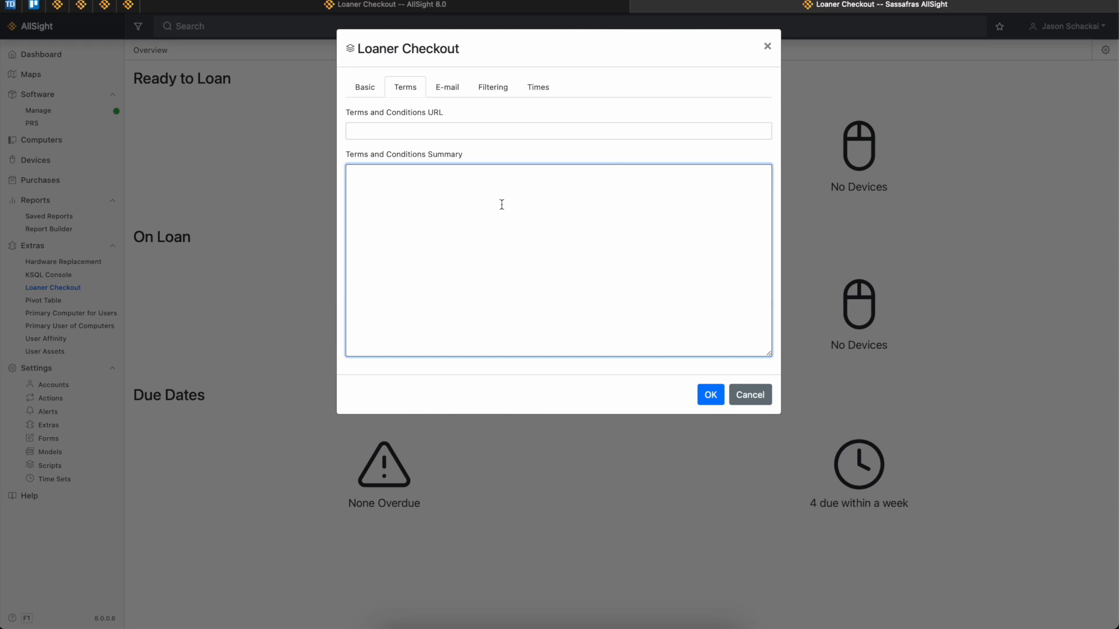
type("Loan Terms")
Step: Review the sender and Cc fields and the Reminder and Overdue templates in the e-mail settings
left_click(448, 88)
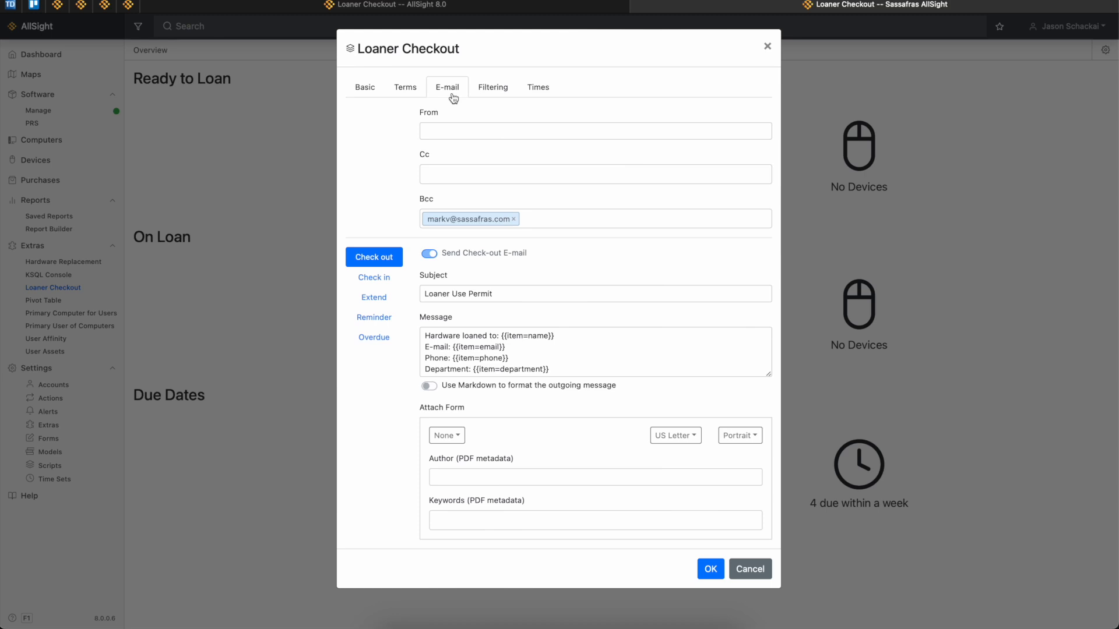
left_click(471, 129)
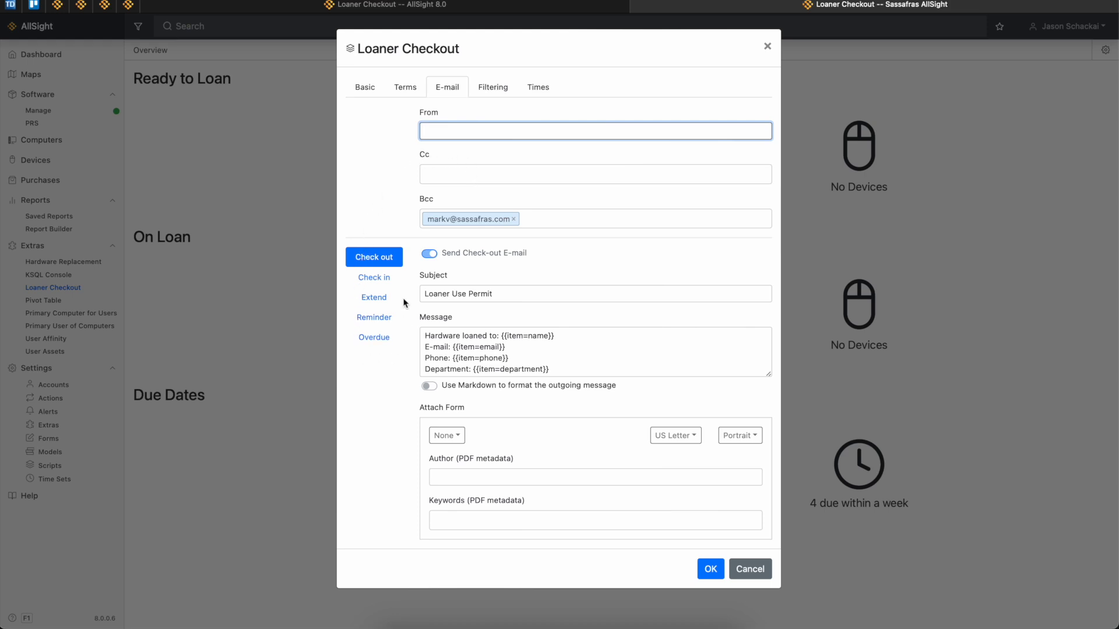
left_click(454, 174)
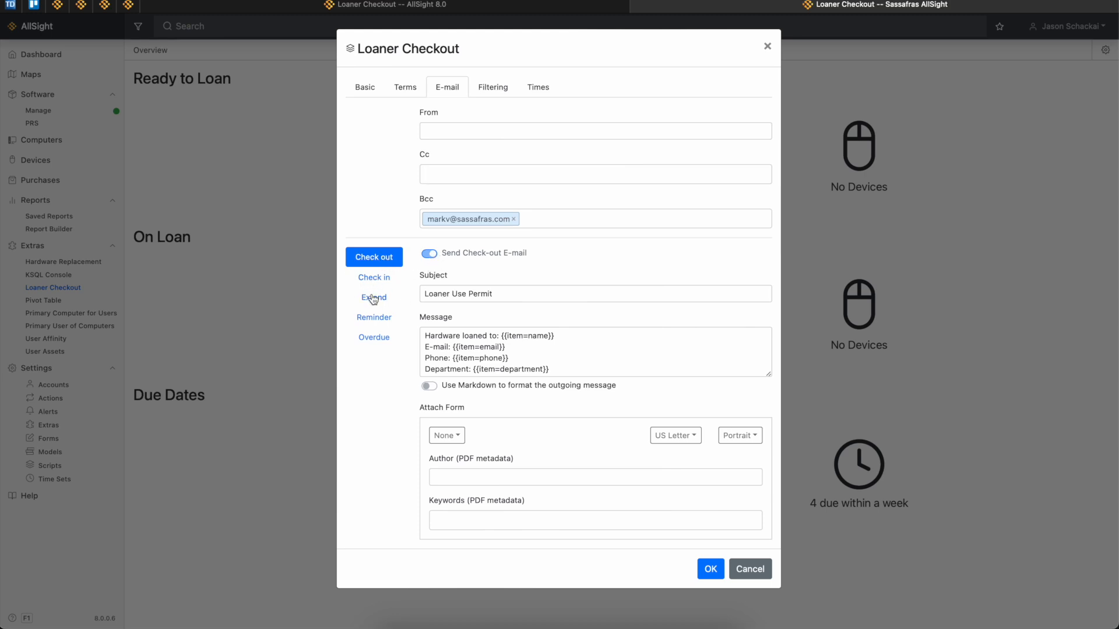
left_click(374, 322)
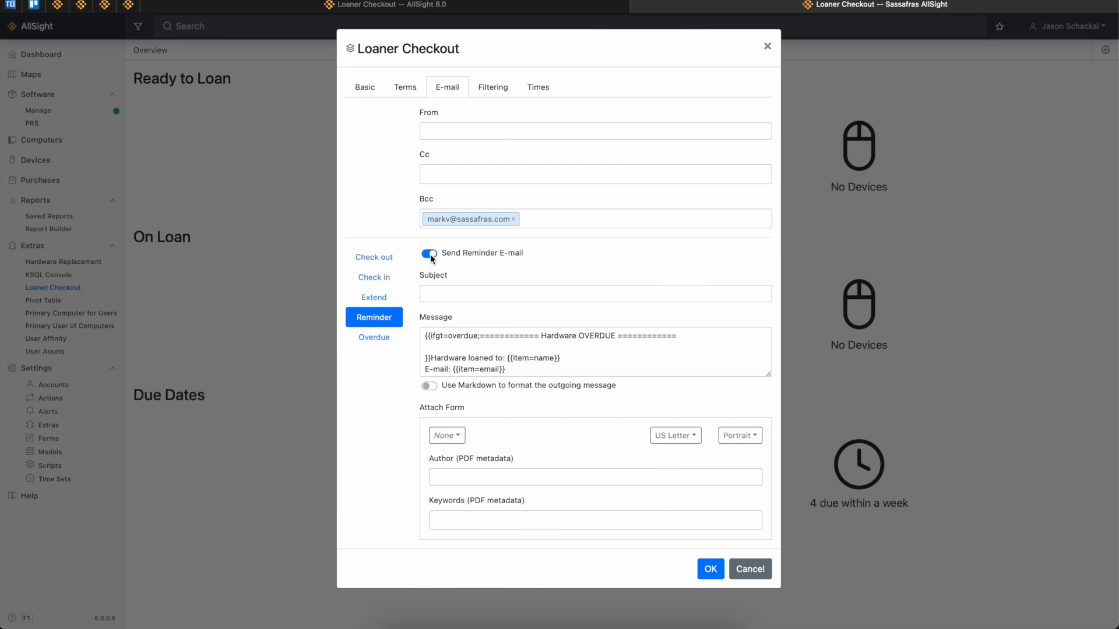
left_click(383, 341)
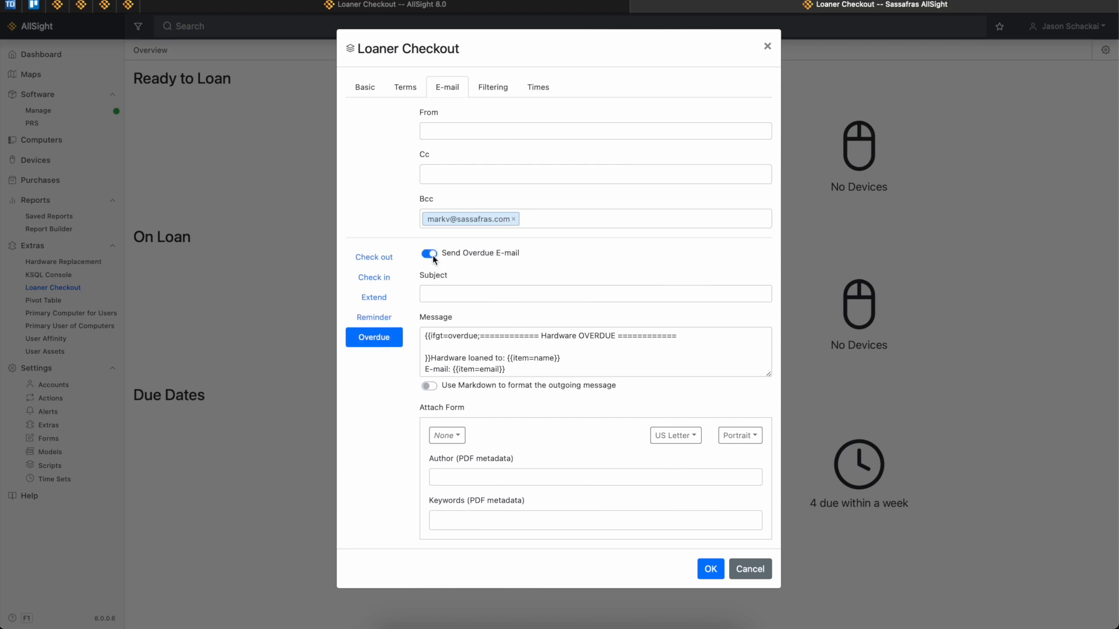
Step: Expand the Check out e-mail message and enable Markdown formatting for it
left_click(370, 257)
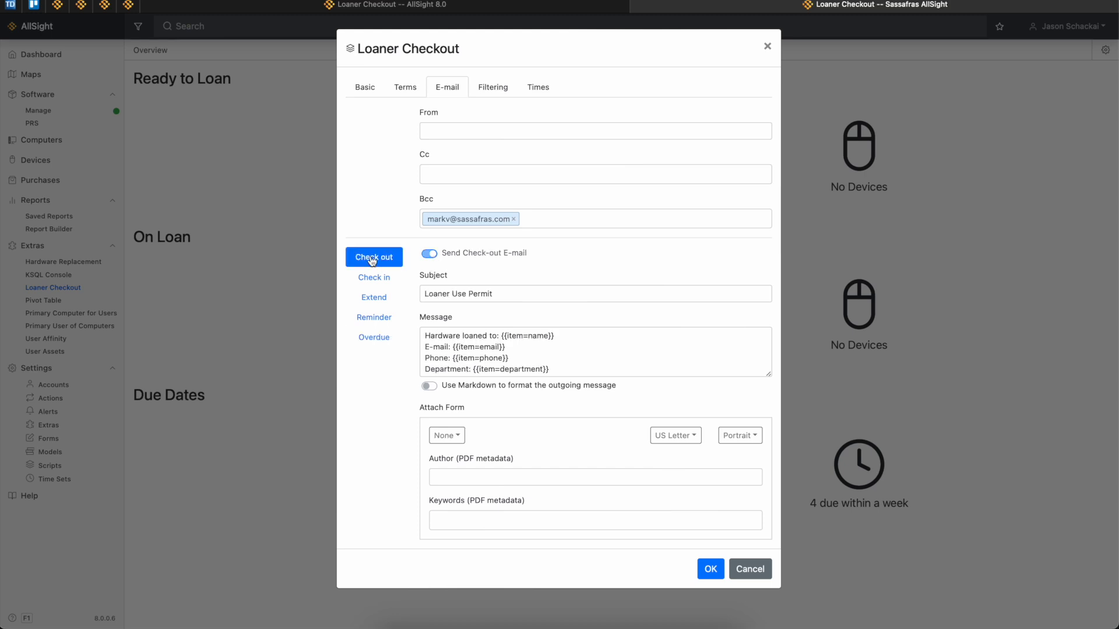
triple_click(509, 293)
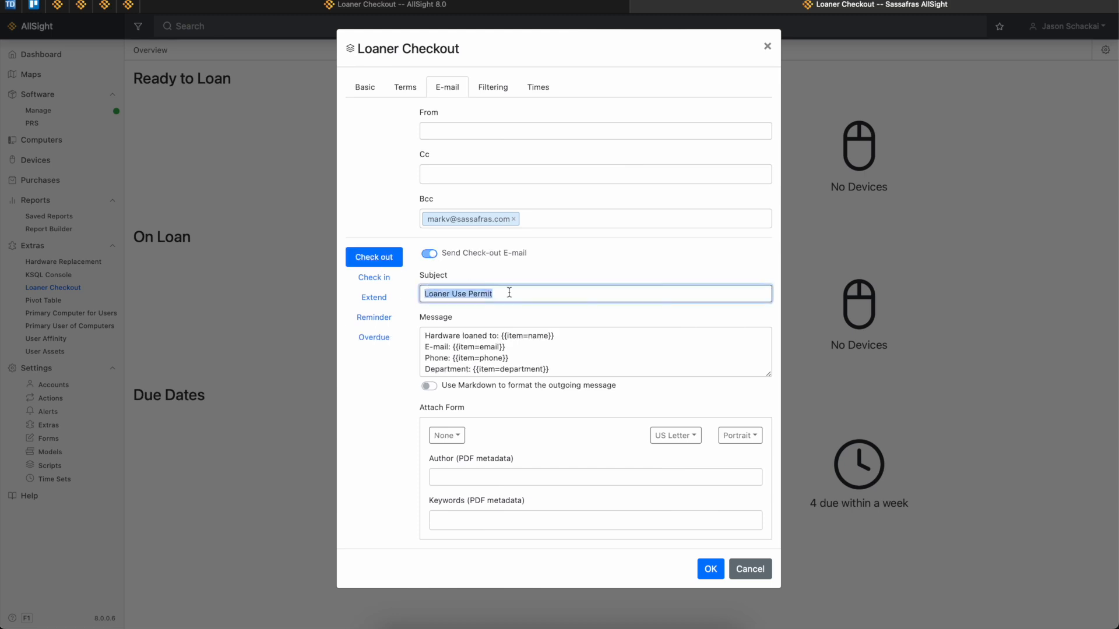
left_click(540, 320)
left_click_drag(769, 376, 768, 578)
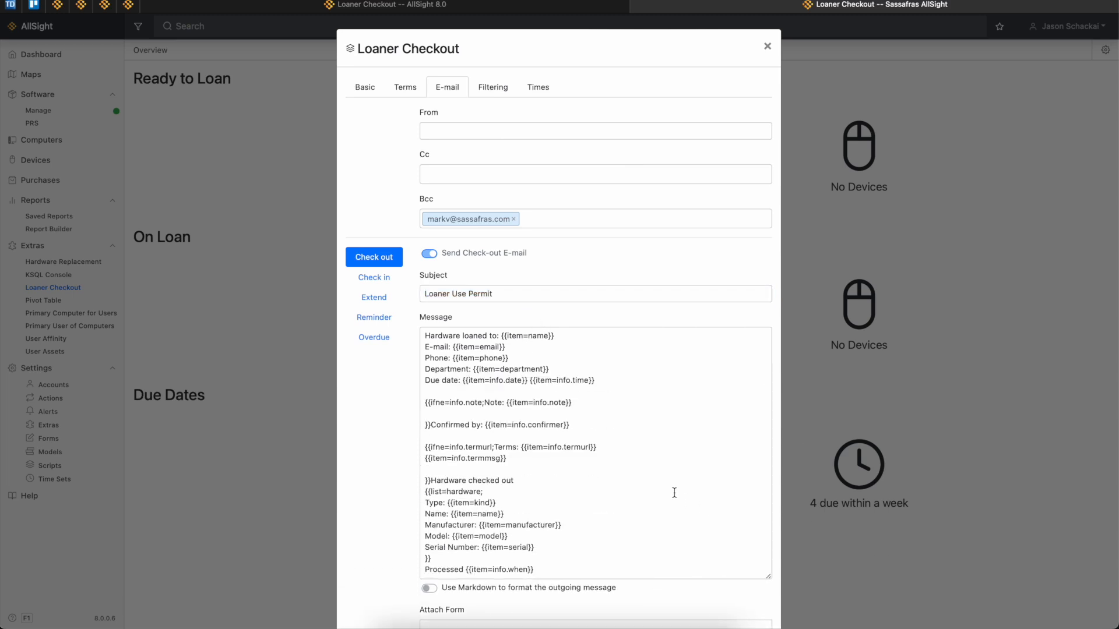
left_click(429, 587)
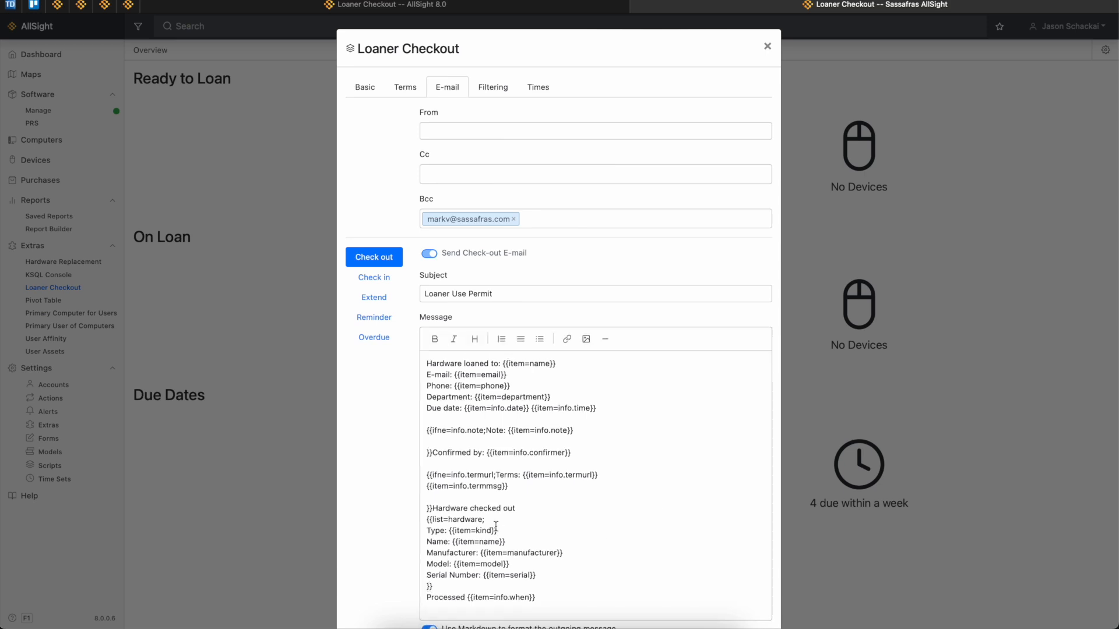
Step: Examine the name, e-mail, phone and department placeholders in the check-out message
scroll(495, 525, "down", 3)
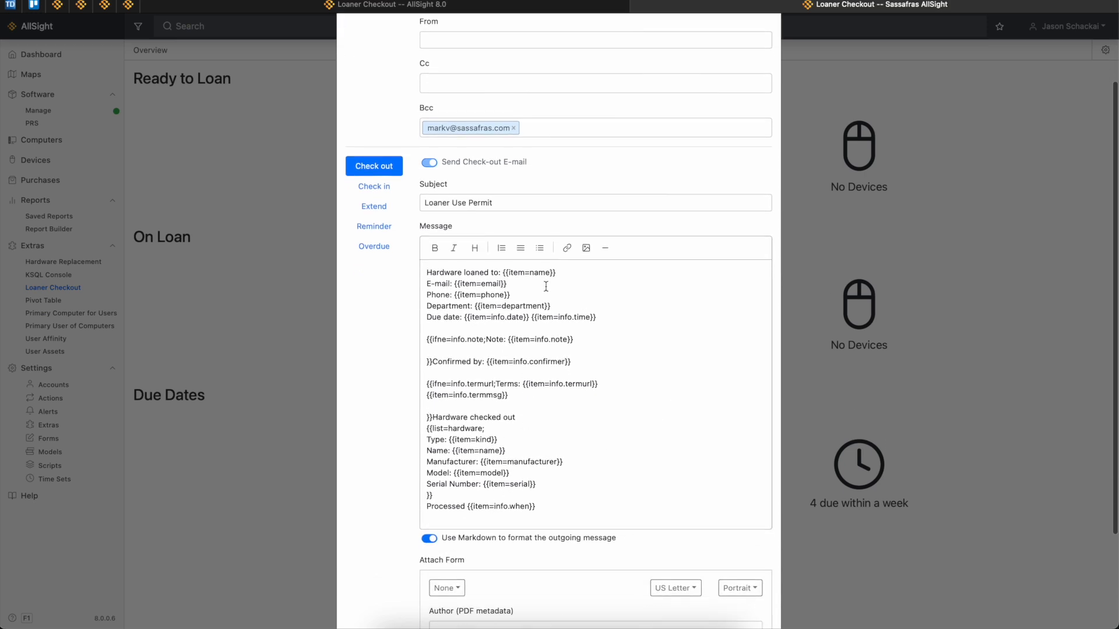
left_click_drag(573, 272, 502, 272)
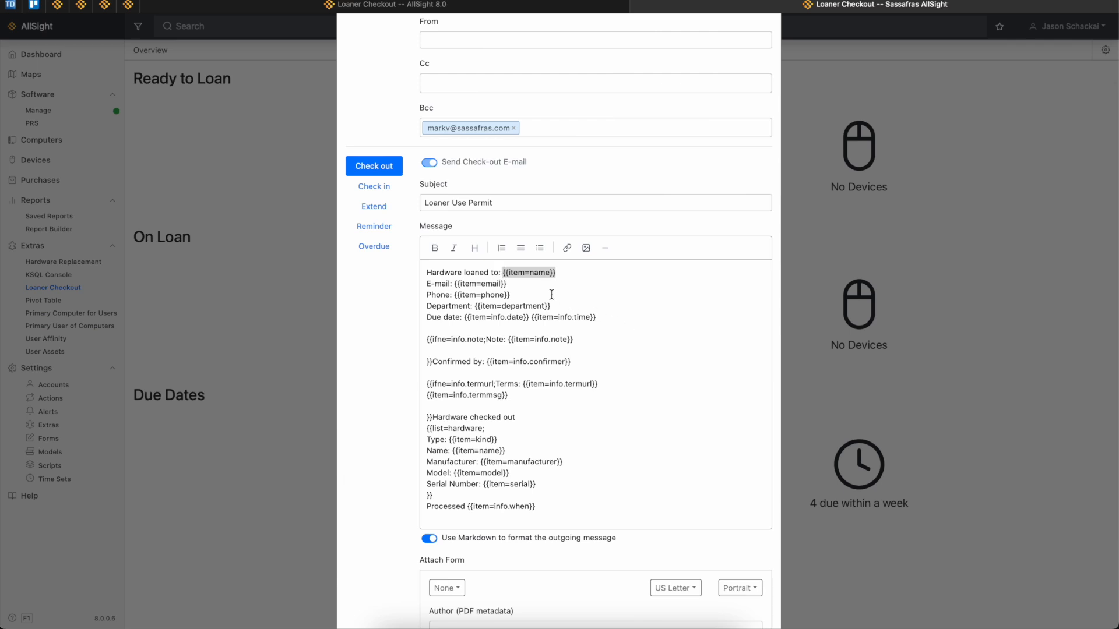
left_click(474, 286)
left_click_drag(501, 295, 464, 294)
left_click_drag(538, 306, 476, 306)
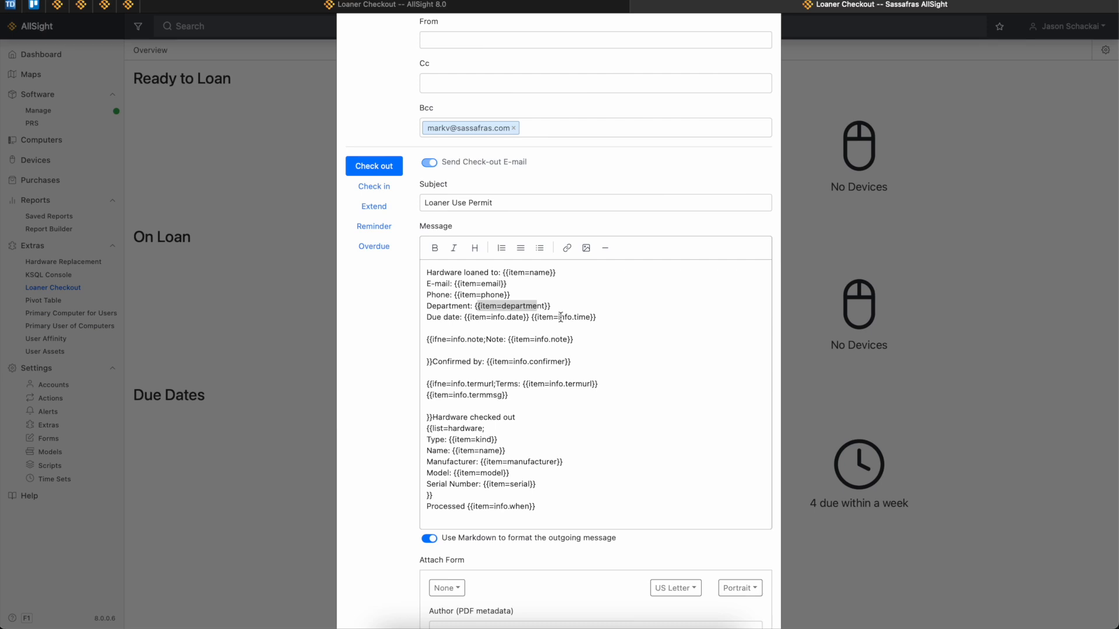
Step: Add the line "Thanks for loaning some equipment." above the check-out message text, followed by a blank line
left_click(471, 272)
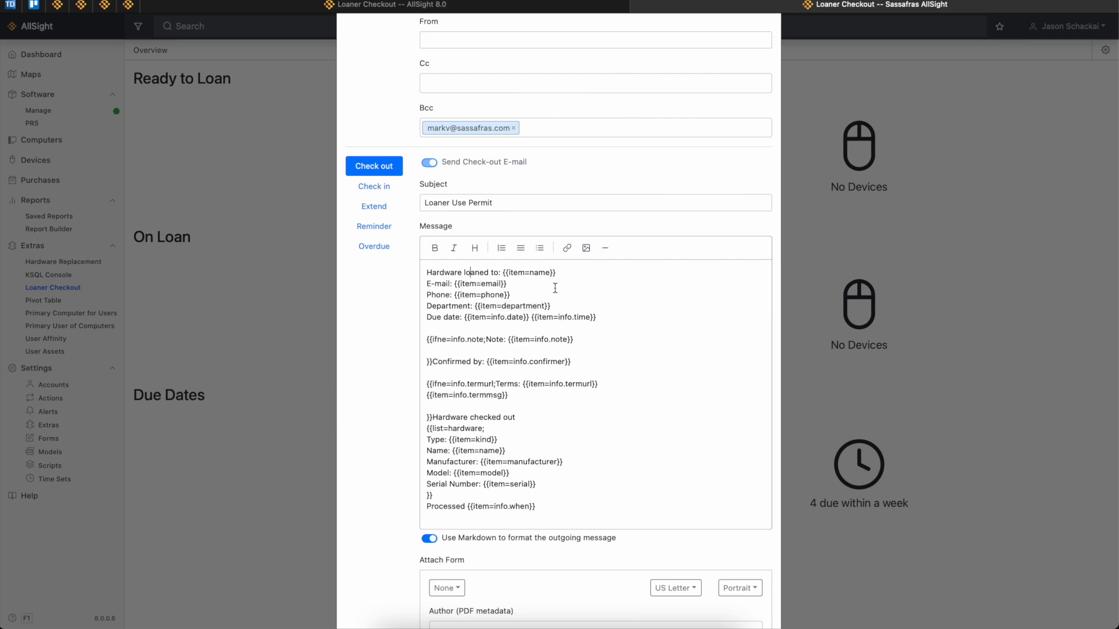
key("super+Left")
key("Return")
key("Return")
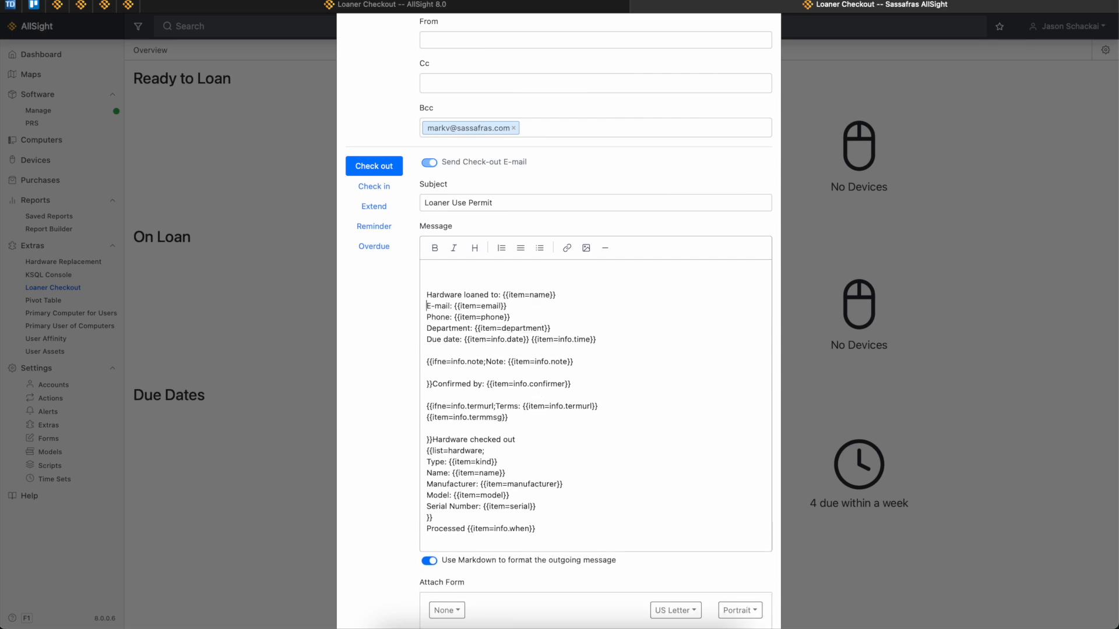
key("Up")
key("Up")
type("Thanks for loaning some equipment.")
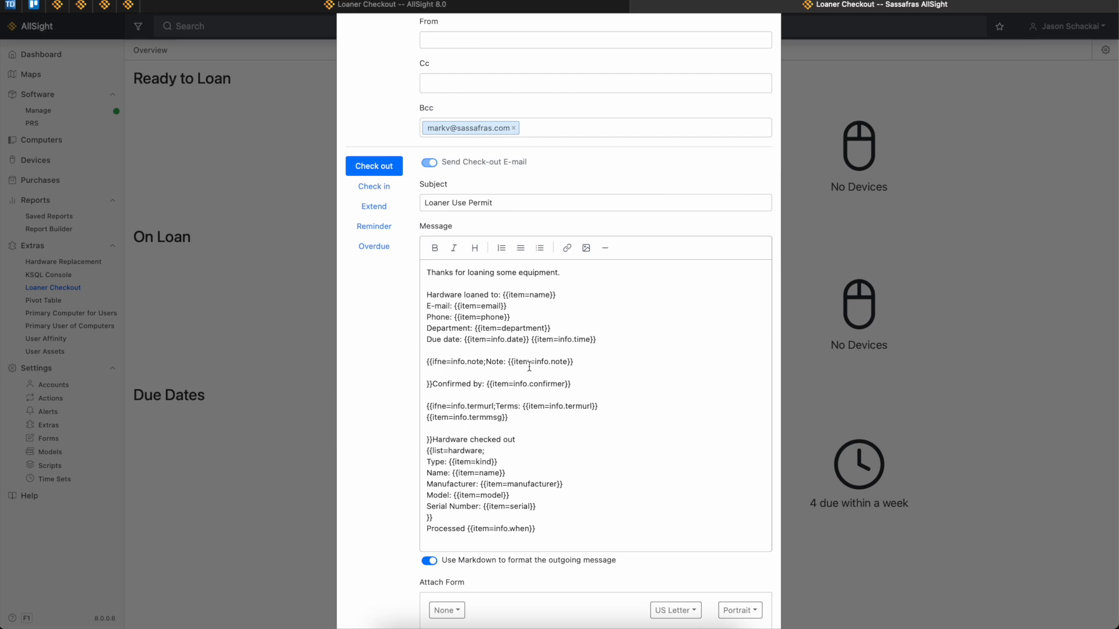
Step: Examine the note, confirmer, due date and department placeholder lines in the check-out message
left_click_drag(590, 383, 427, 382)
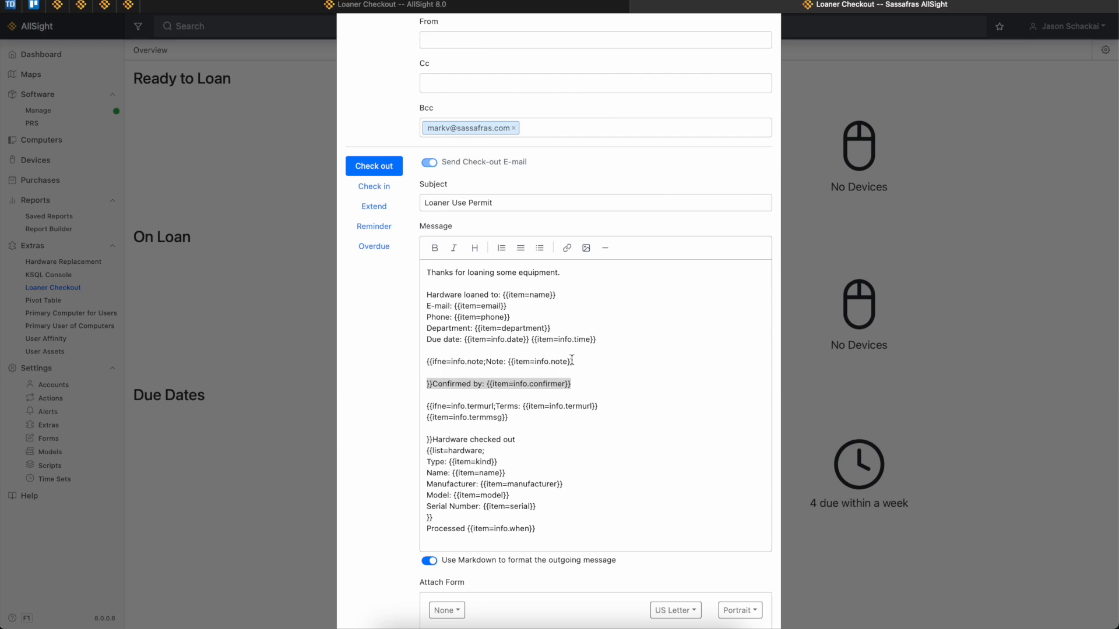
left_click_drag(578, 361, 427, 363)
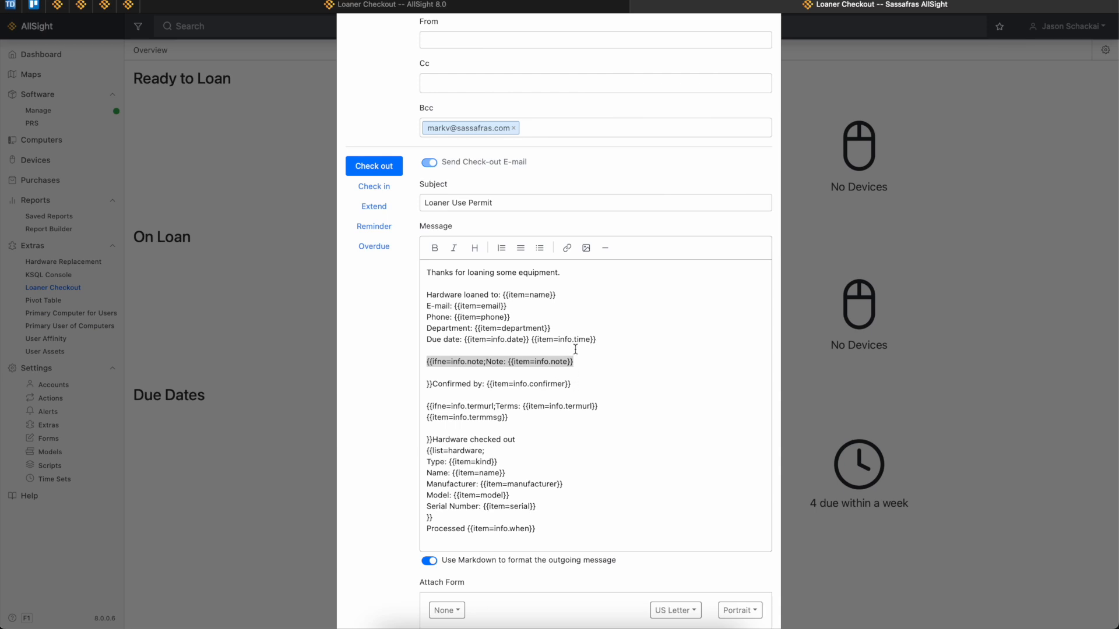
left_click_drag(557, 384, 509, 385)
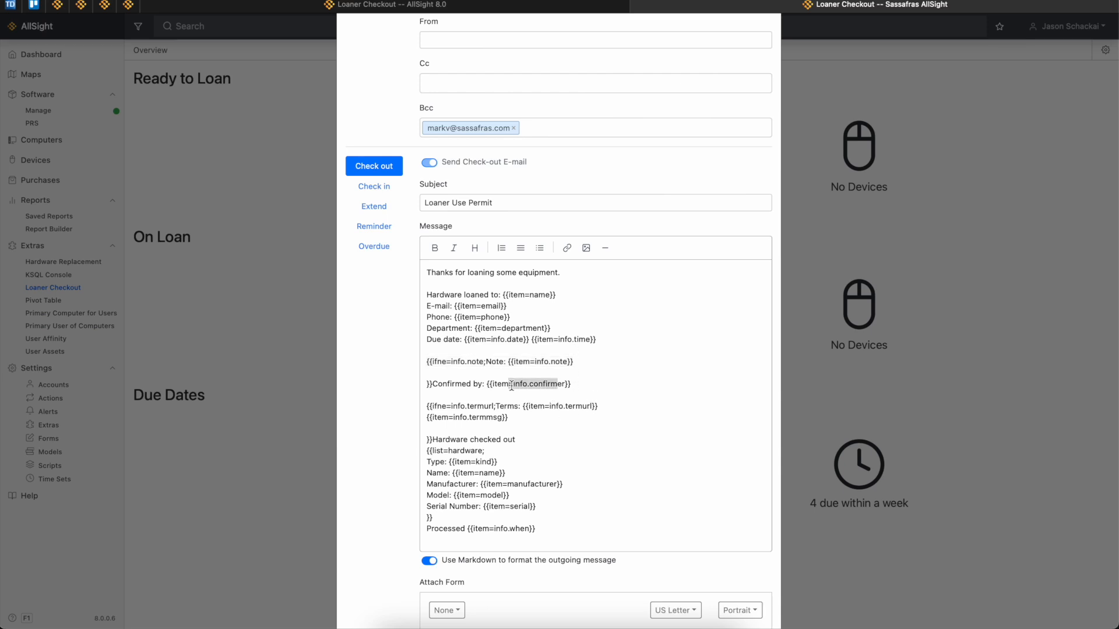
scroll(655, 435, "down", 3)
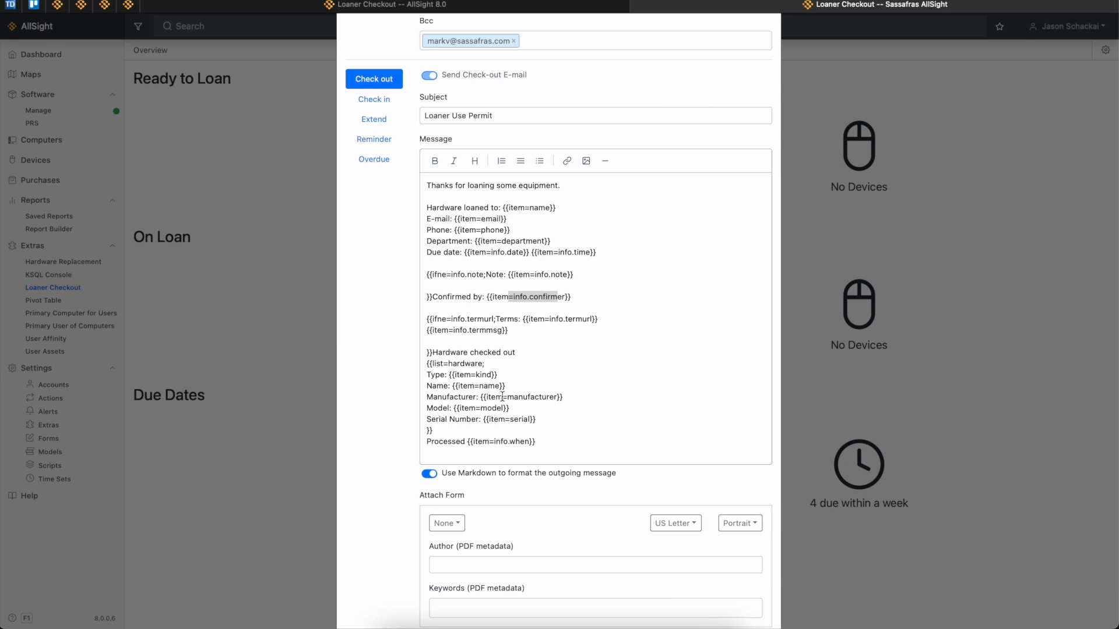
left_click_drag(593, 299, 428, 296)
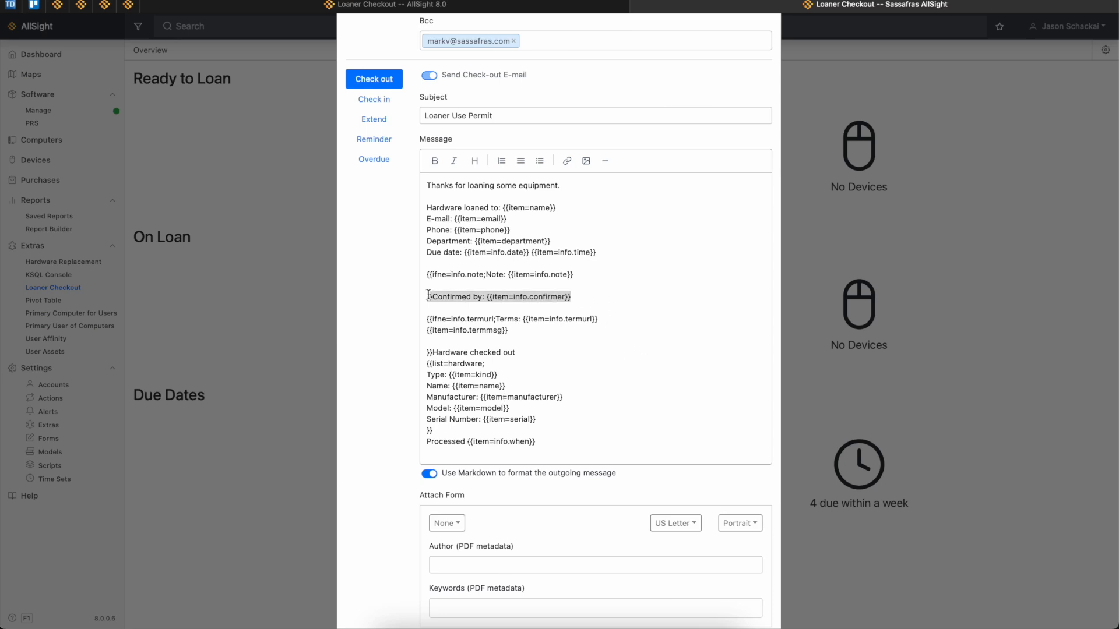
left_click(600, 255)
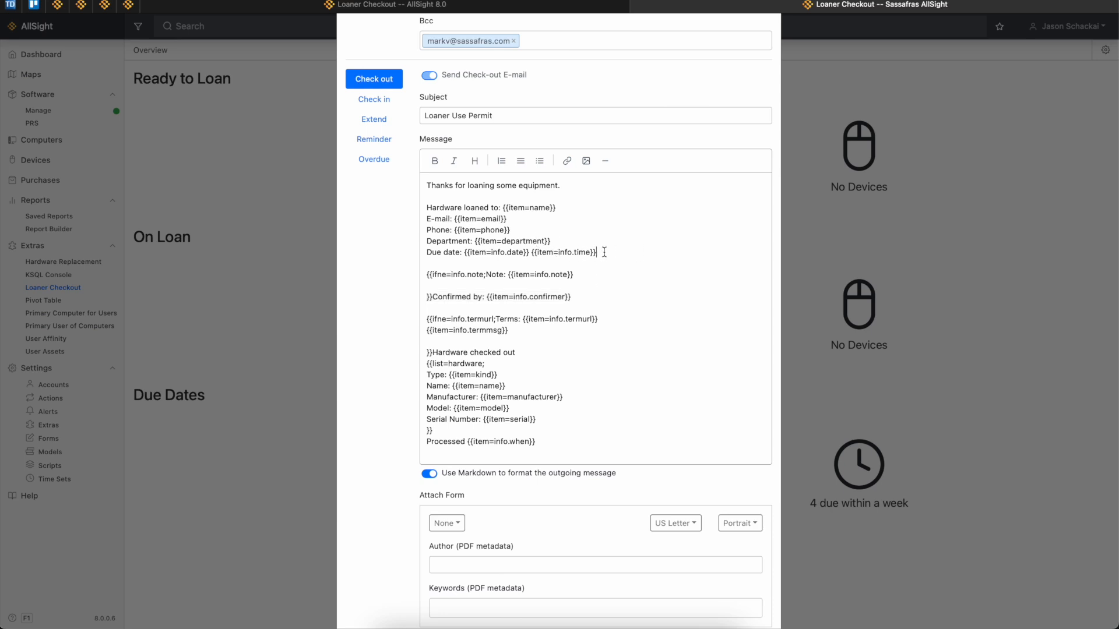
left_click_drag(605, 252, 321, 259)
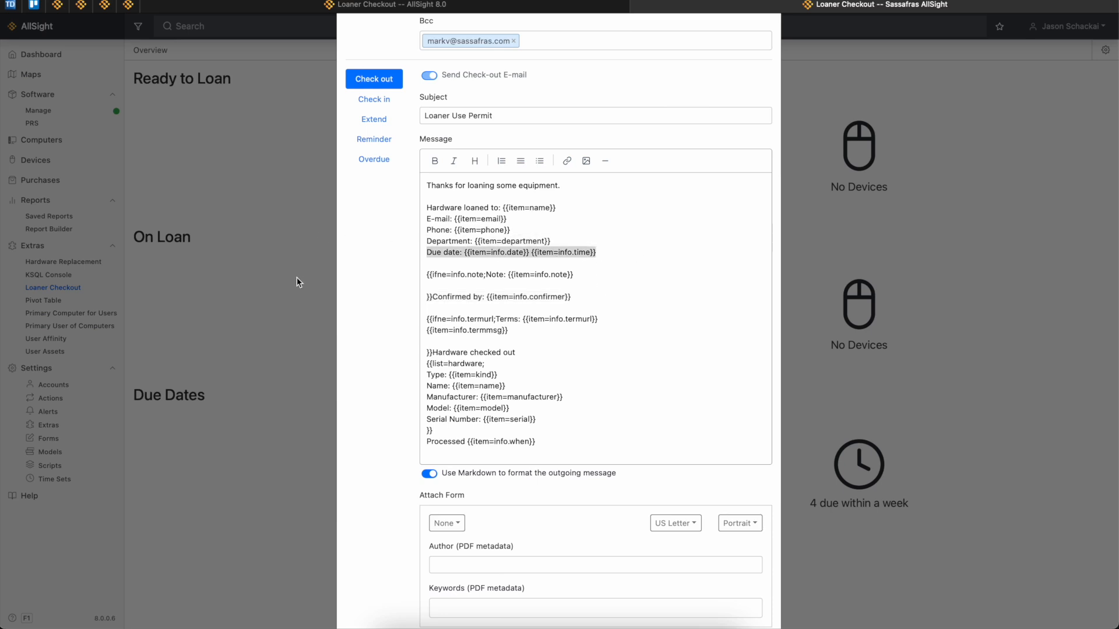
left_click_drag(547, 242, 426, 235)
left_click(577, 246)
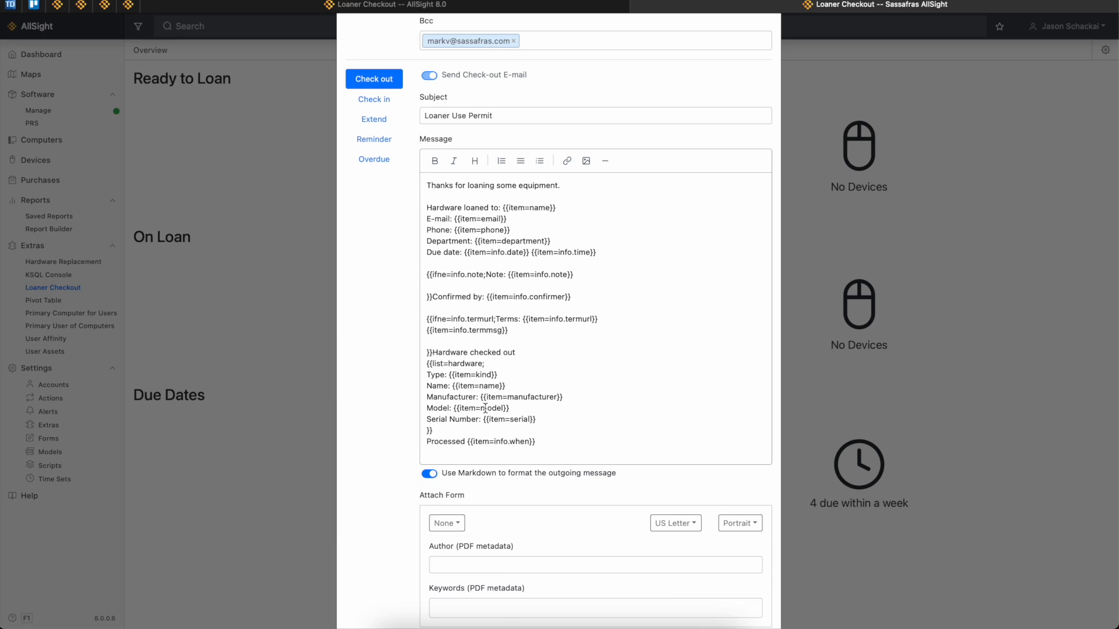
Step: Attach the Loaner Use Permit Short form to the check-out e-mail
scroll(629, 350, "up", 3)
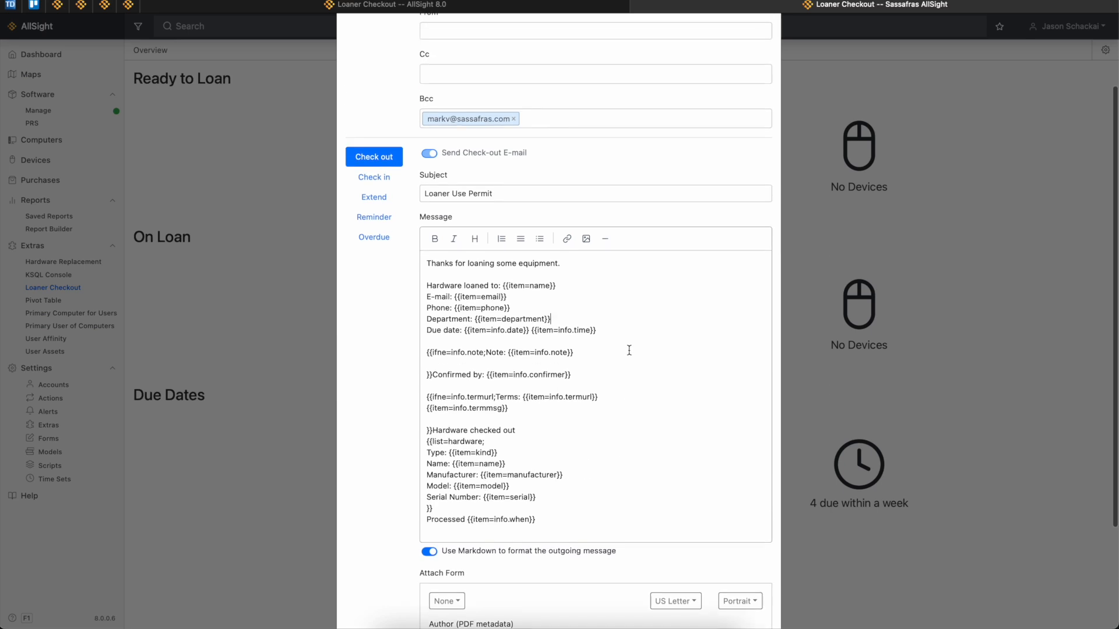
scroll(629, 350, "down", 3)
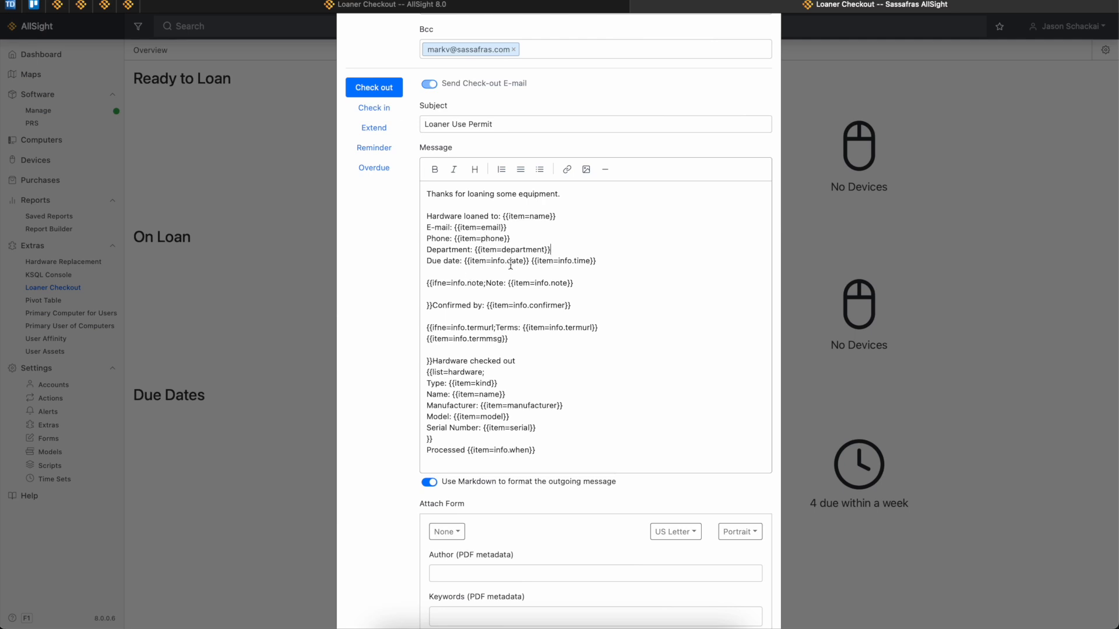
scroll(522, 301, "down", 1)
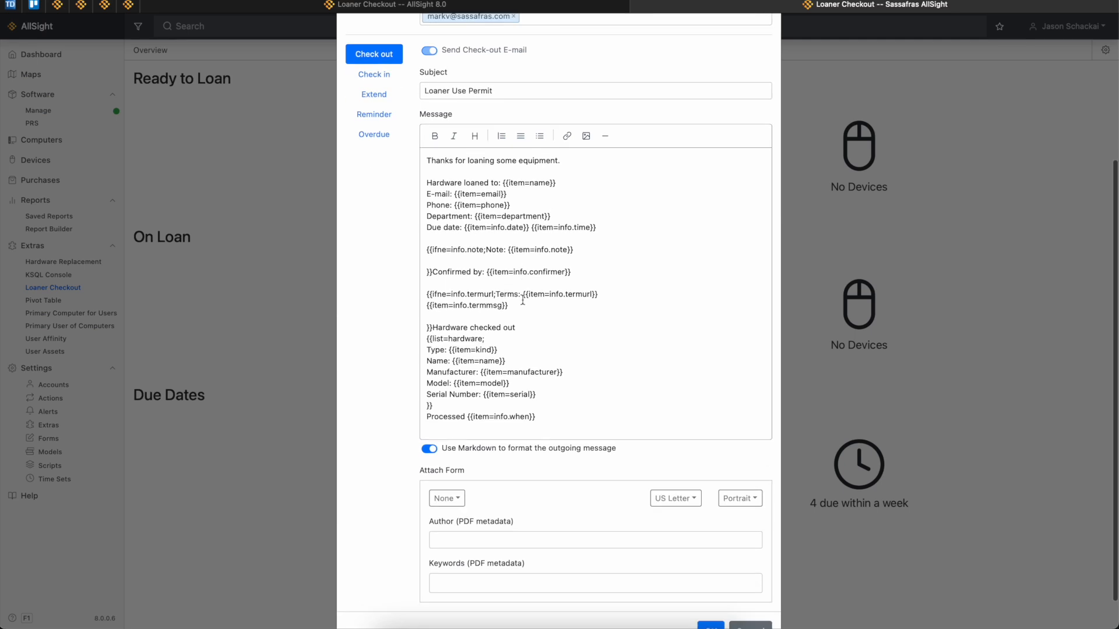
scroll(530, 373, "down", 1)
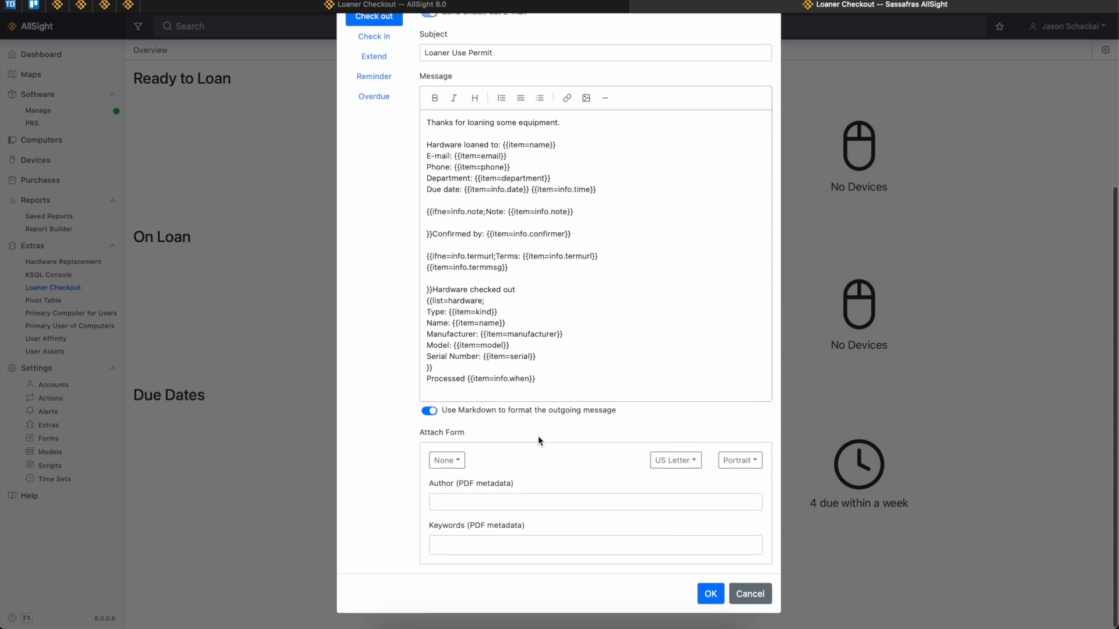
left_click(457, 463)
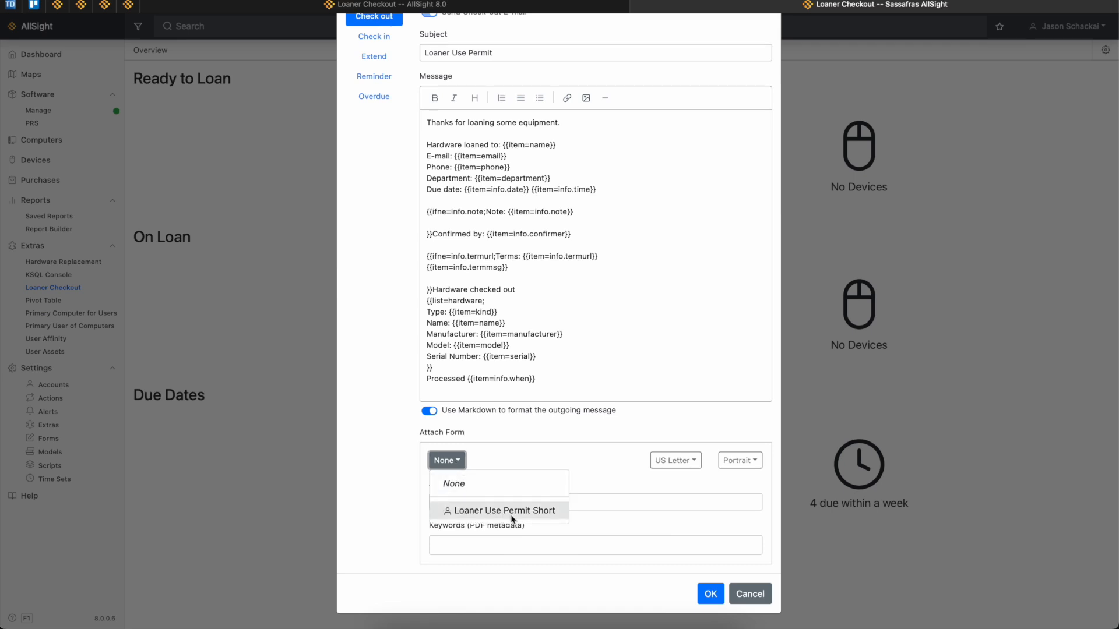
left_click(530, 511)
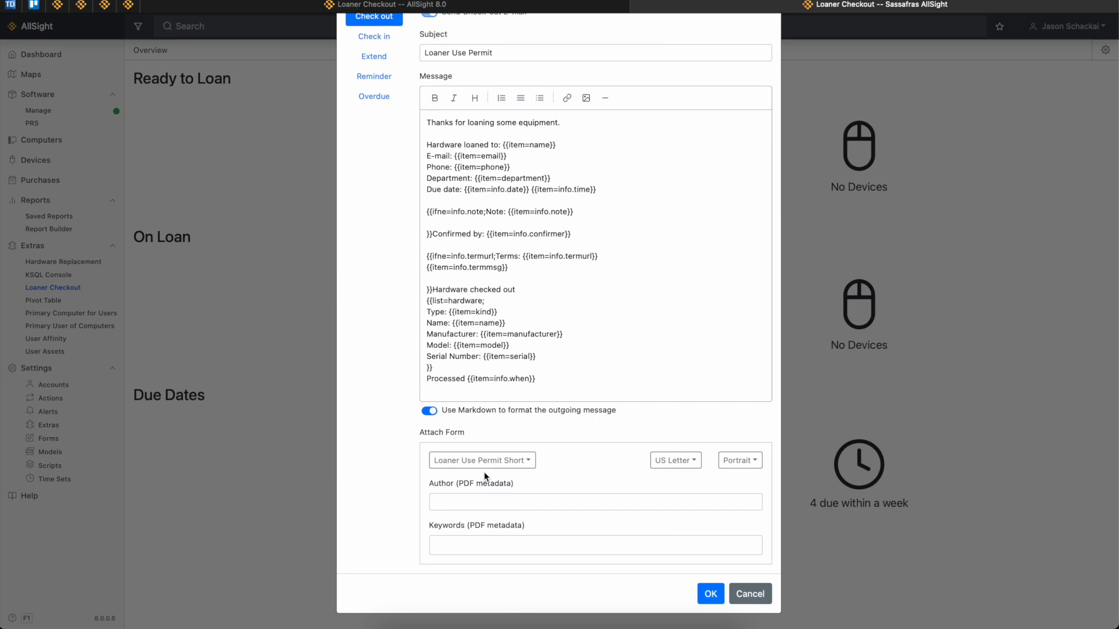
left_click_drag(553, 382, 434, 17)
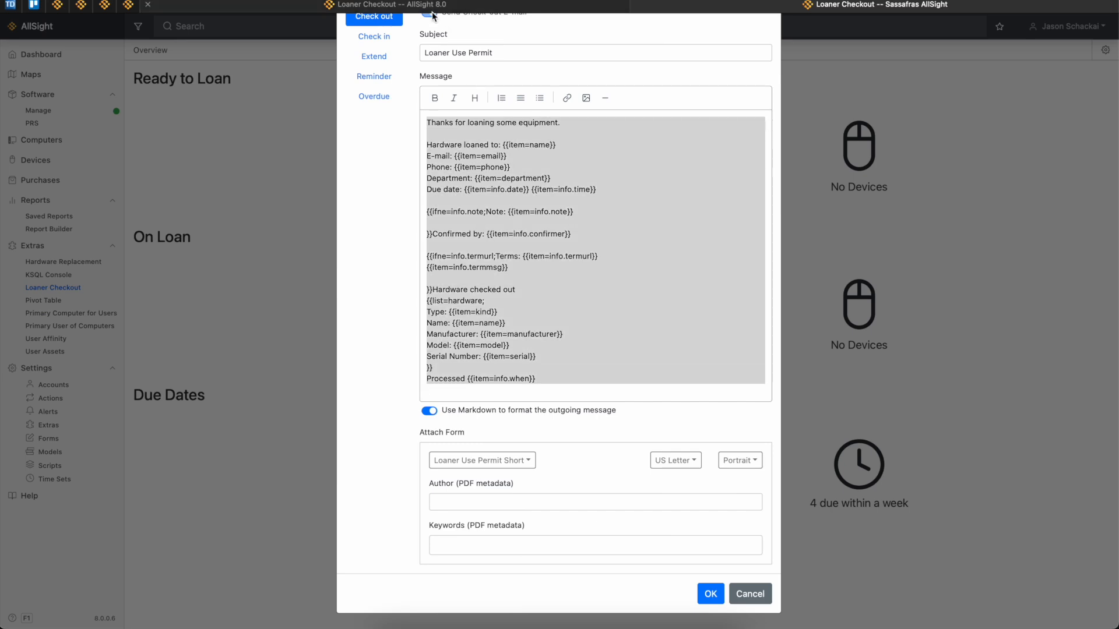
left_click(618, 274)
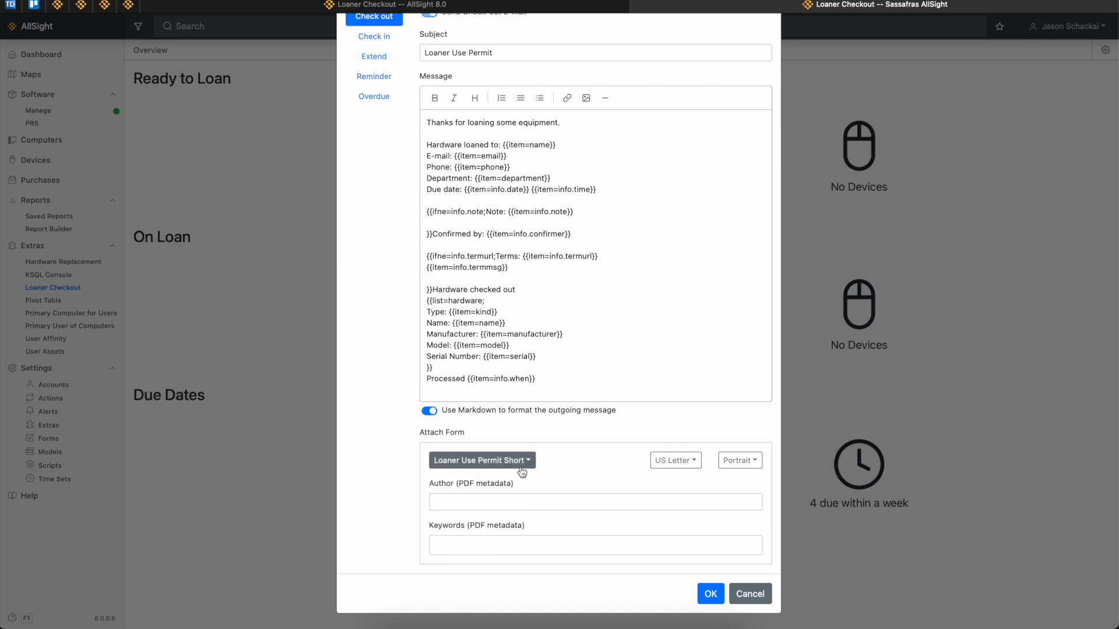
Step: Review the e-mail templates for Check in, Extend, Reminder and Overdue in turn
scroll(575, 469, "up", 3)
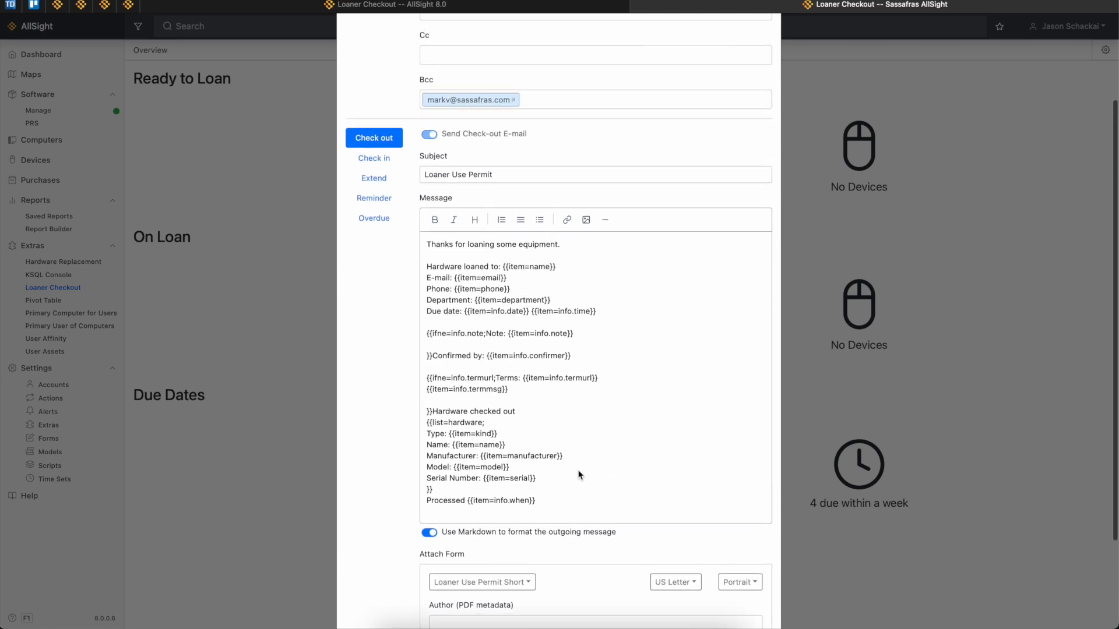
left_click(385, 167)
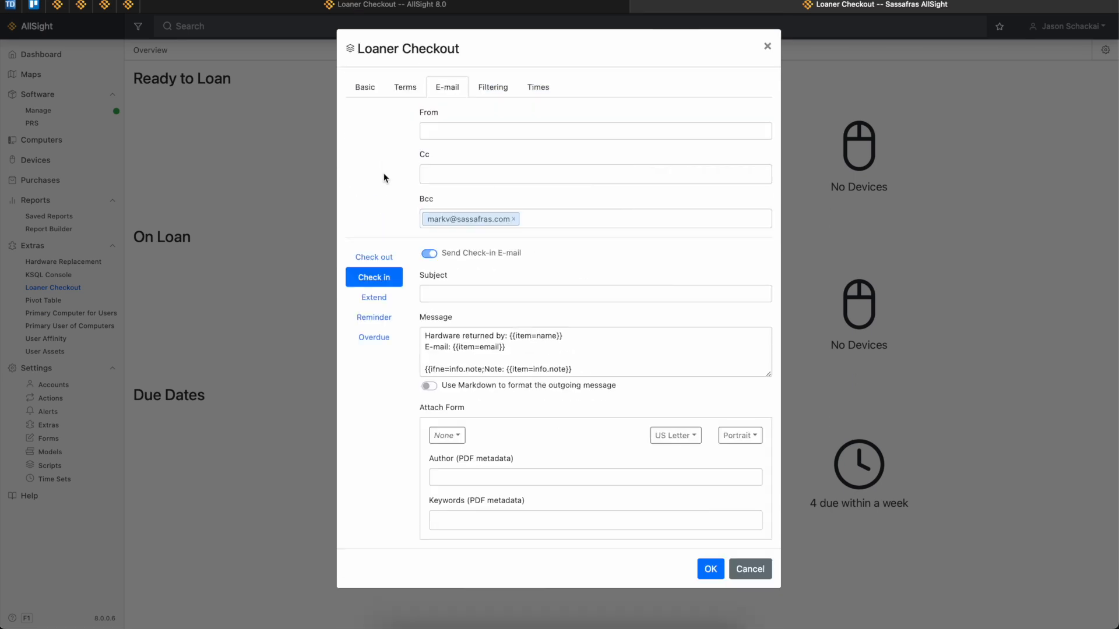
left_click(378, 298)
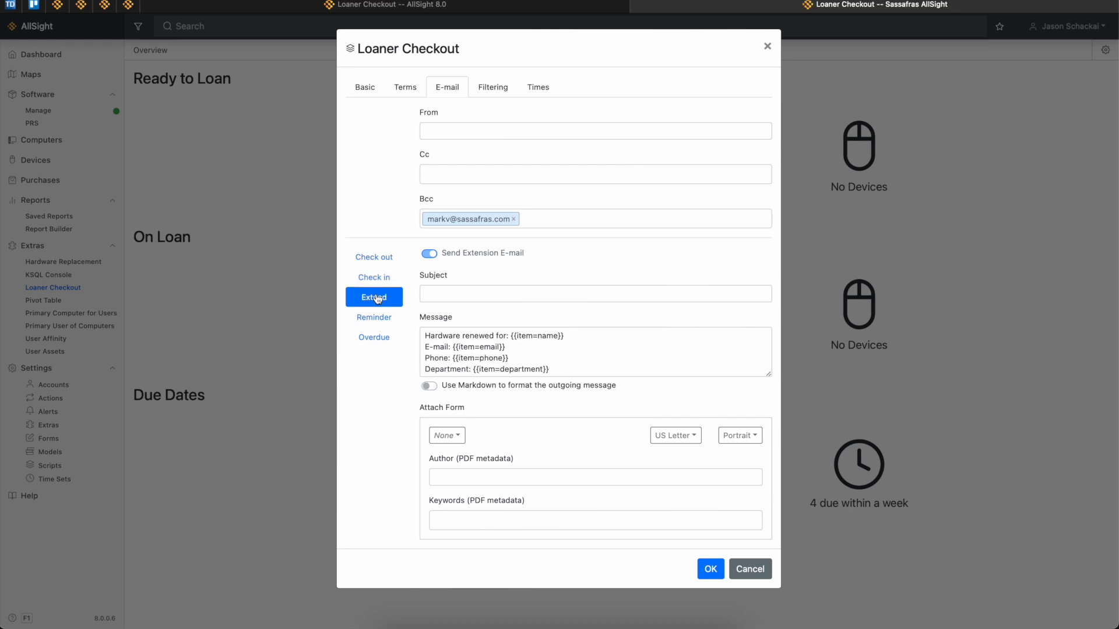
left_click(378, 321)
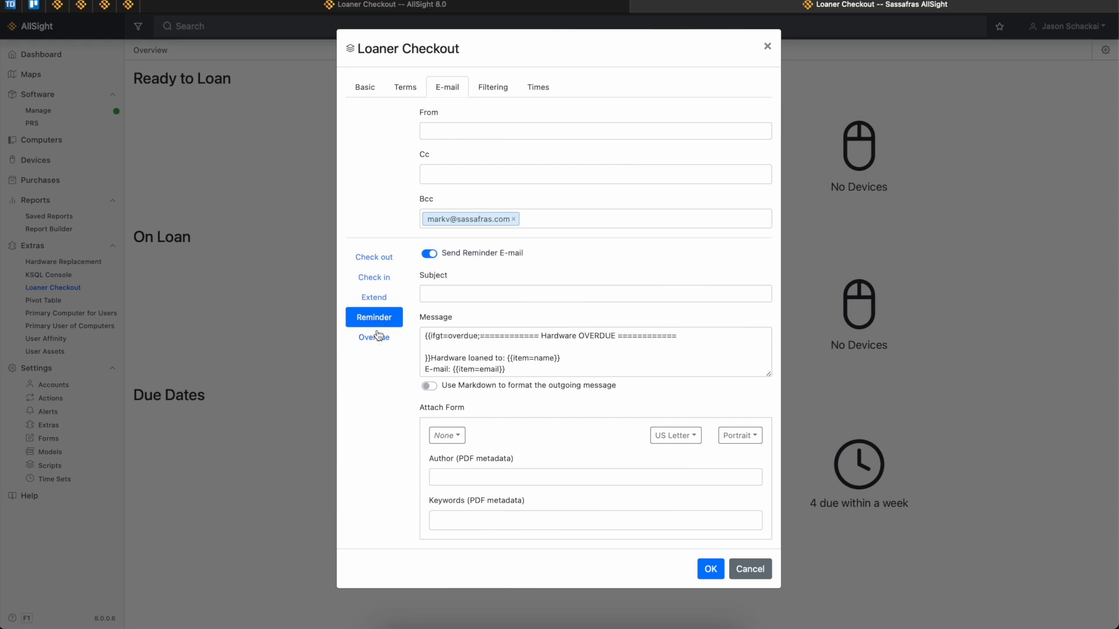
left_click(378, 340)
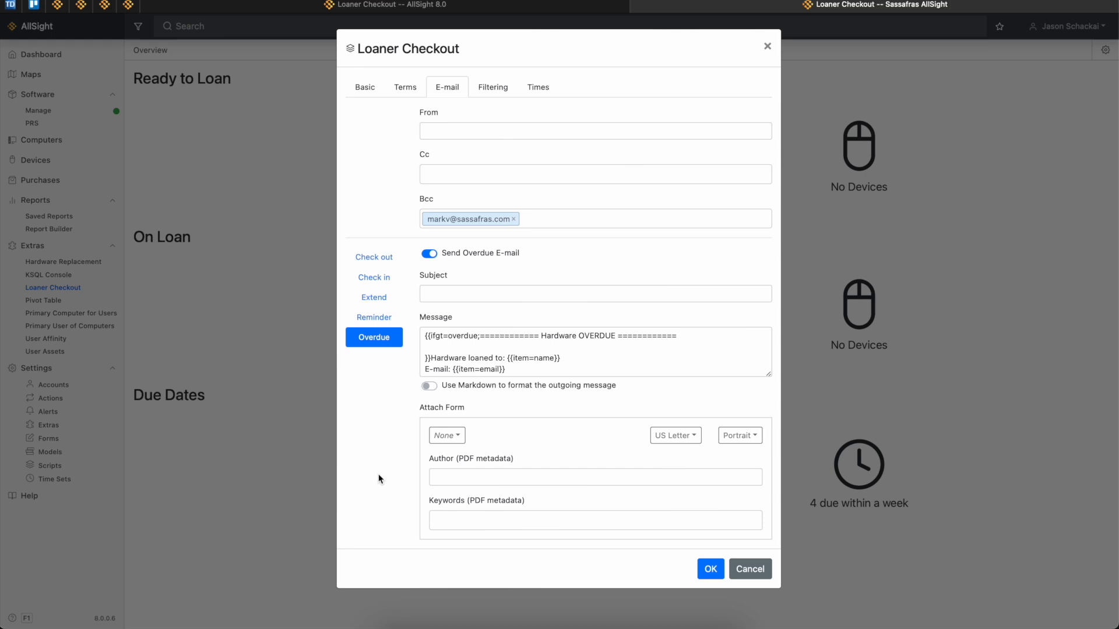
Step: Review the loan hardware filtering and default due date settings, and save the Loaner Checkout configuration
left_click(503, 89)
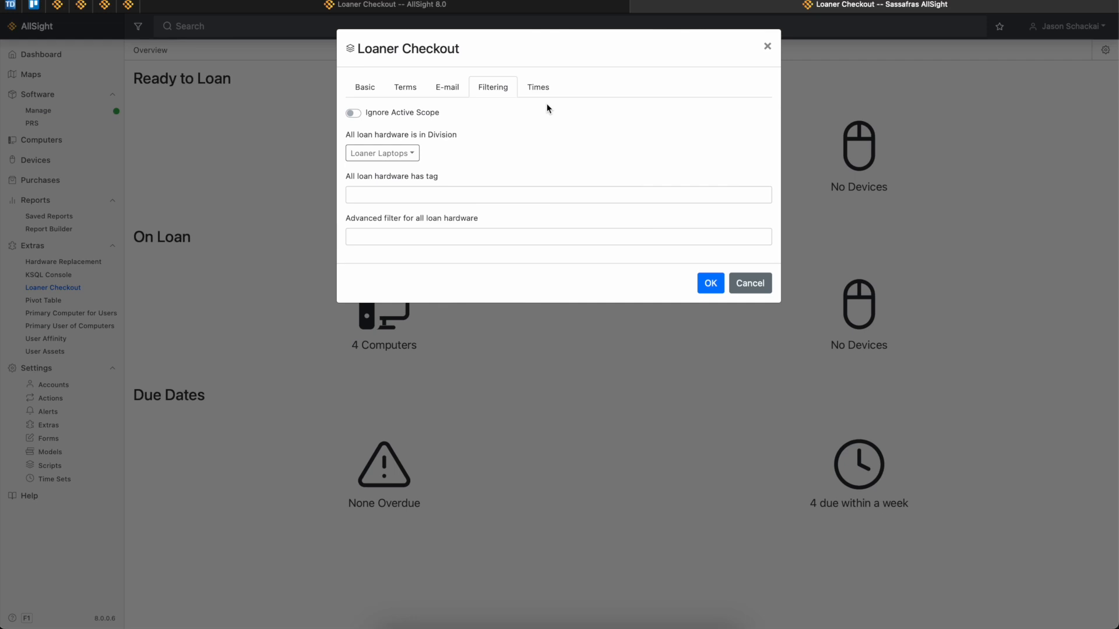
left_click(542, 89)
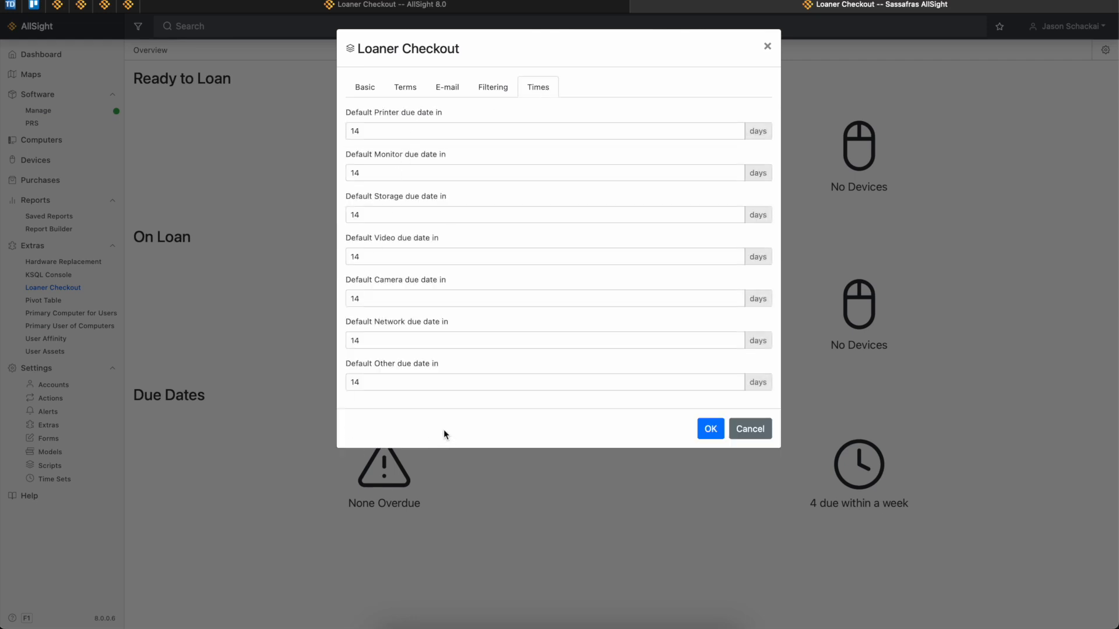
left_click(711, 430)
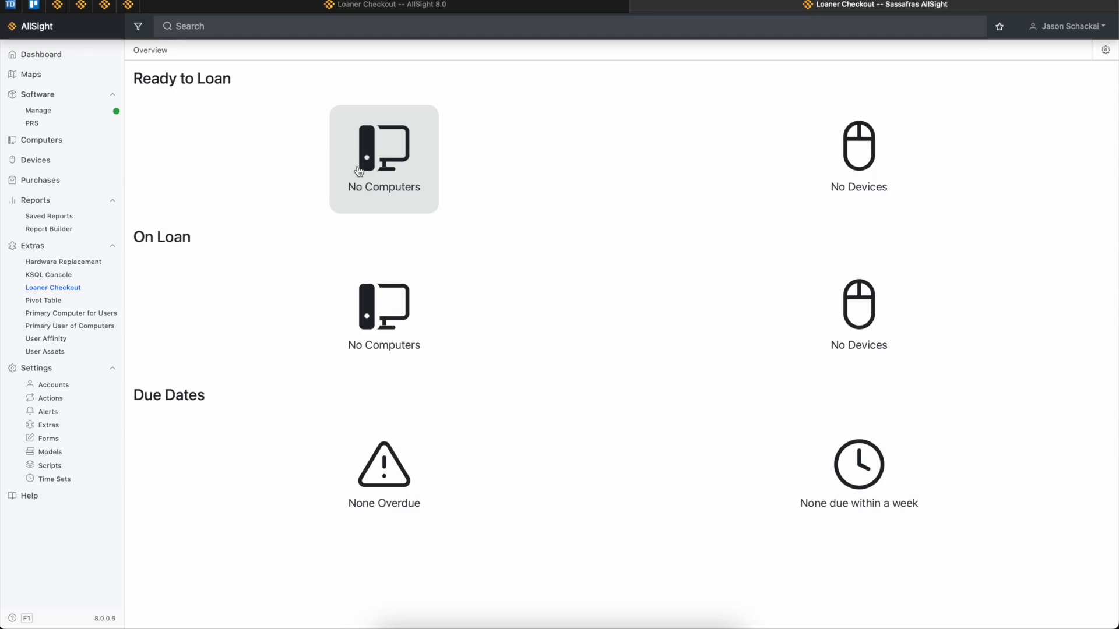
Step: Search the Computers list for "Loan" and look through the matching computers
left_click(34, 139)
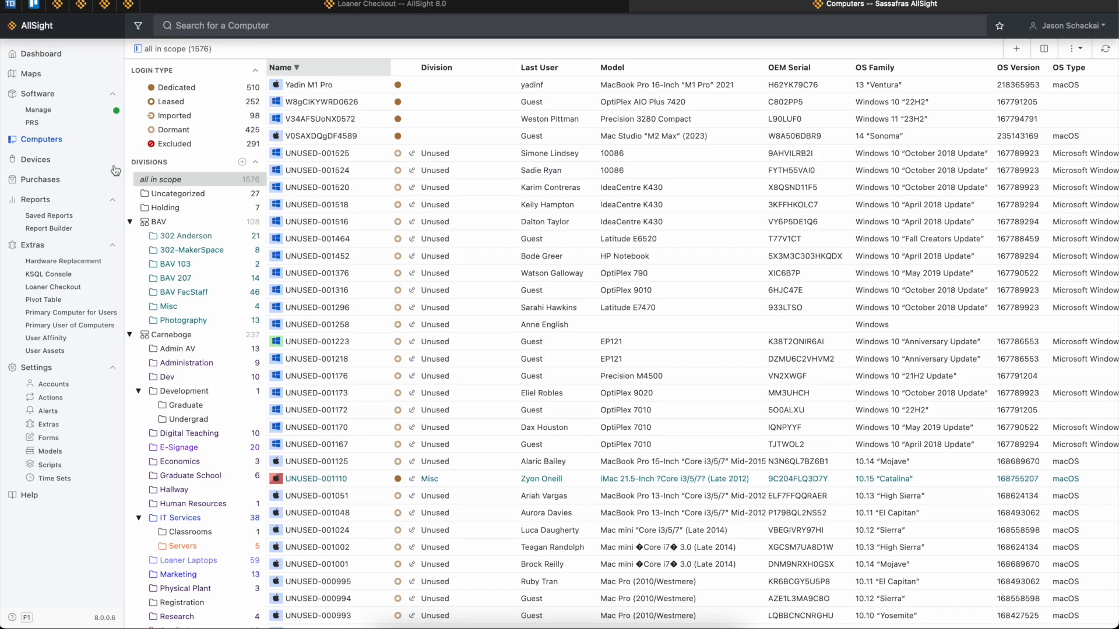
left_click(297, 31)
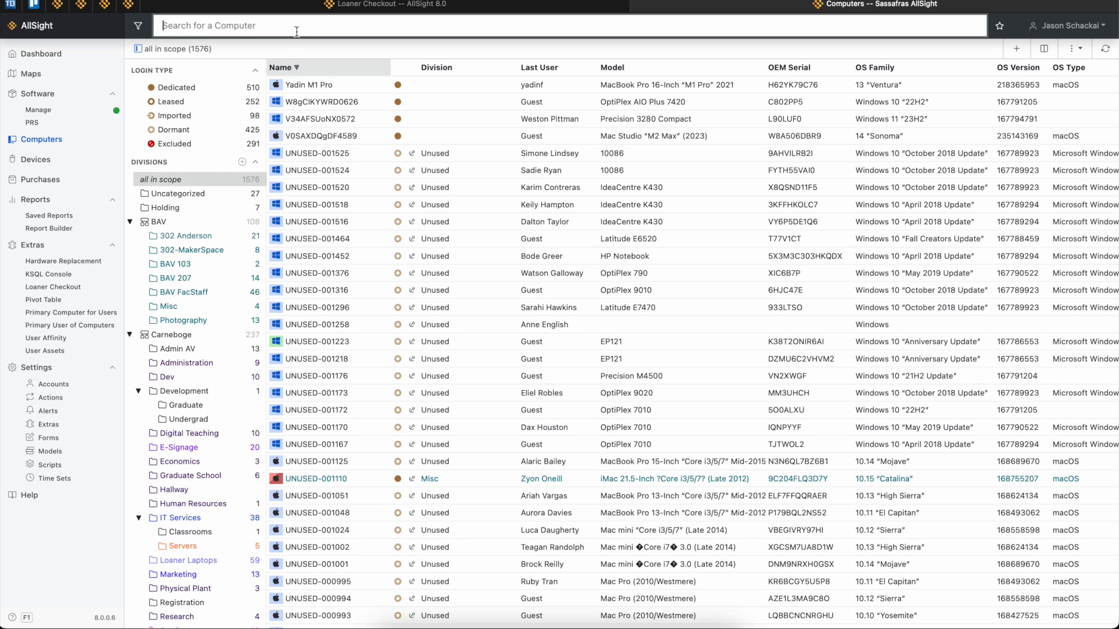
type("Loan")
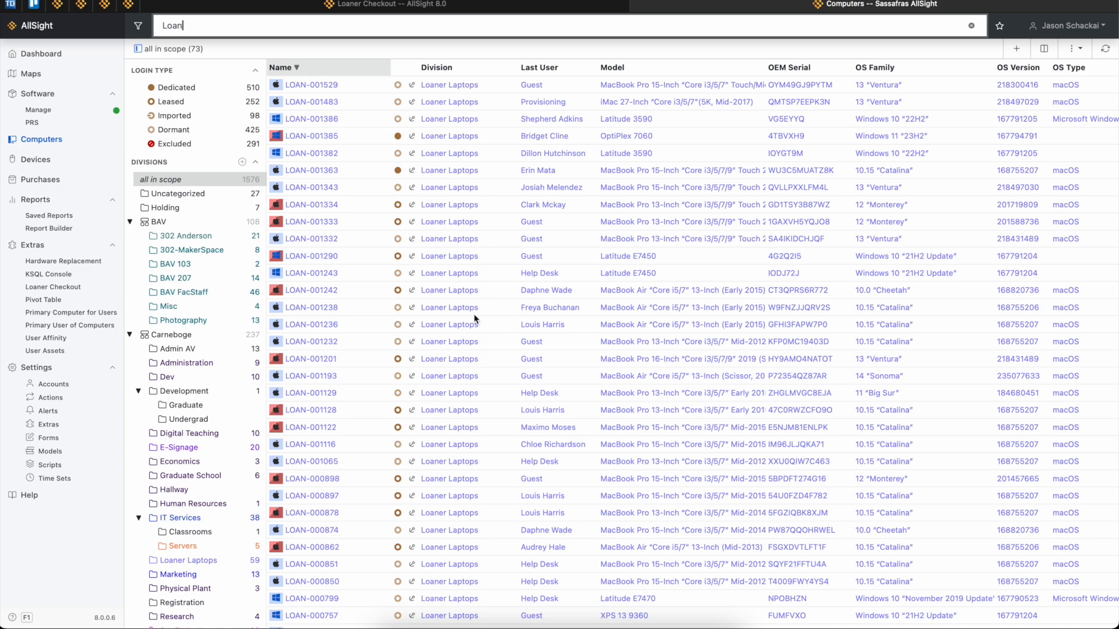
scroll(475, 318, "down", 15)
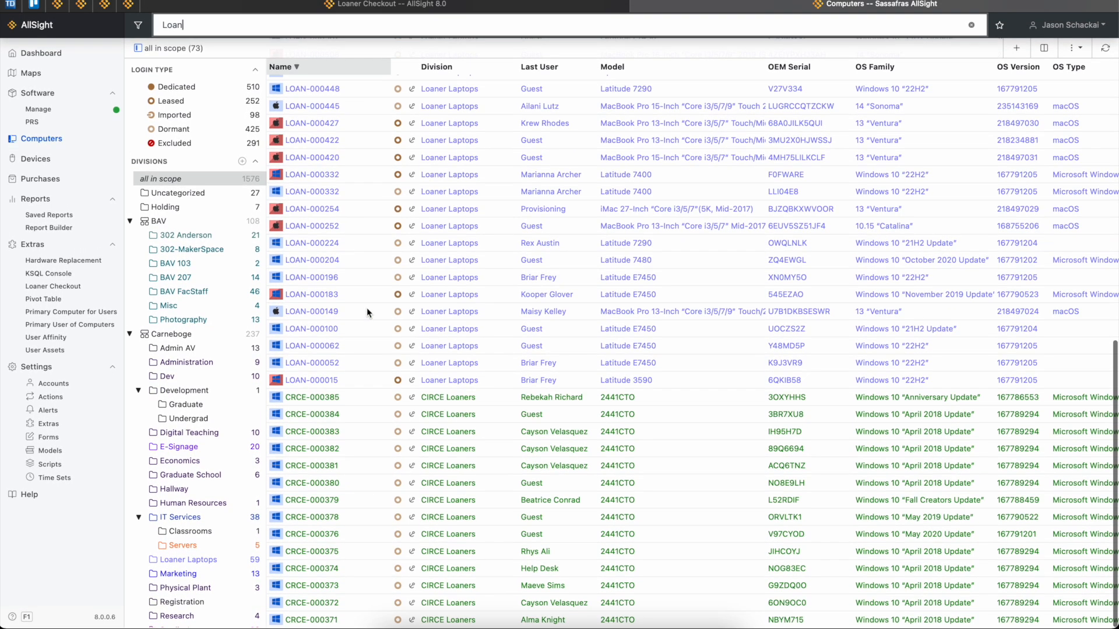
Step: Set the Lifecycle Stage of all computers matching the "Loan" search to Loan Pool
left_click(362, 620)
scroll(367, 372, "up", 3)
scroll(340, 128, "up", 10)
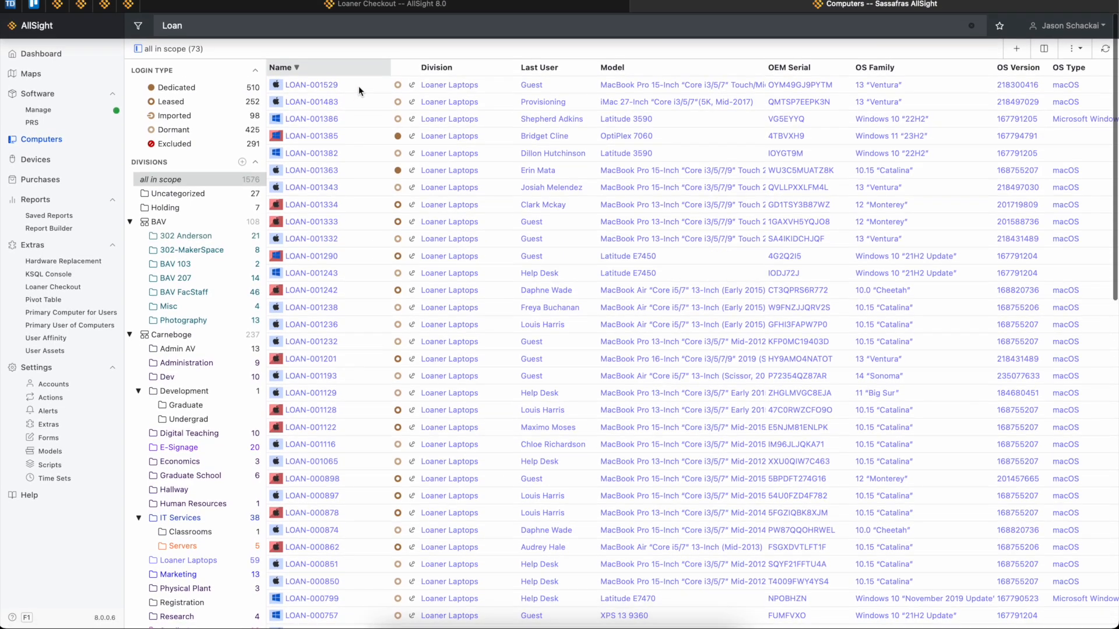
left_click(359, 86, "shift")
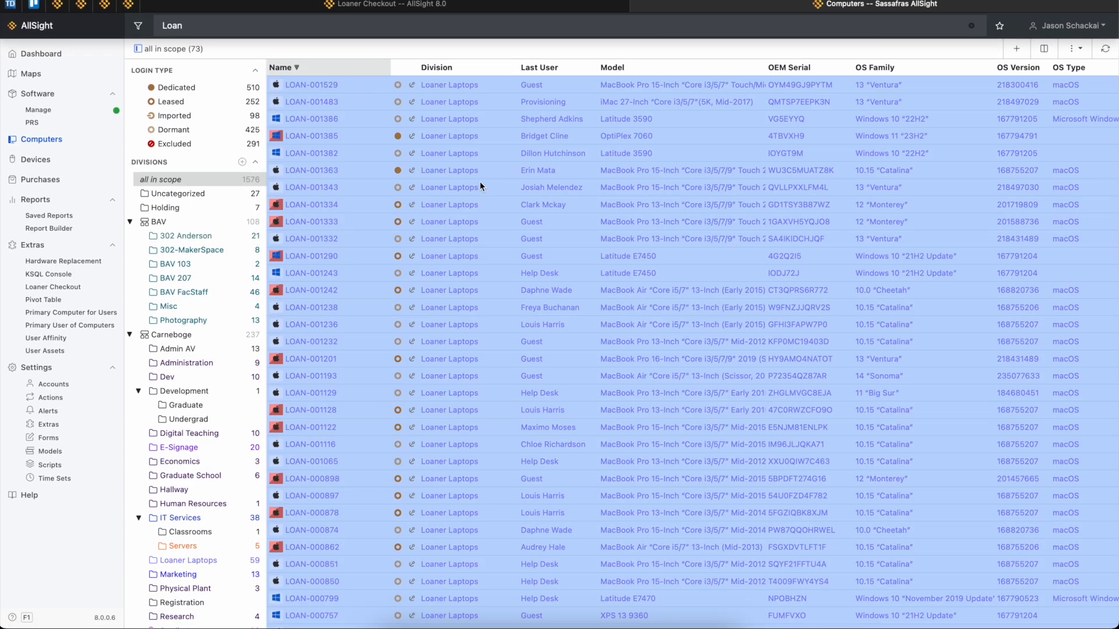
right_click(503, 173)
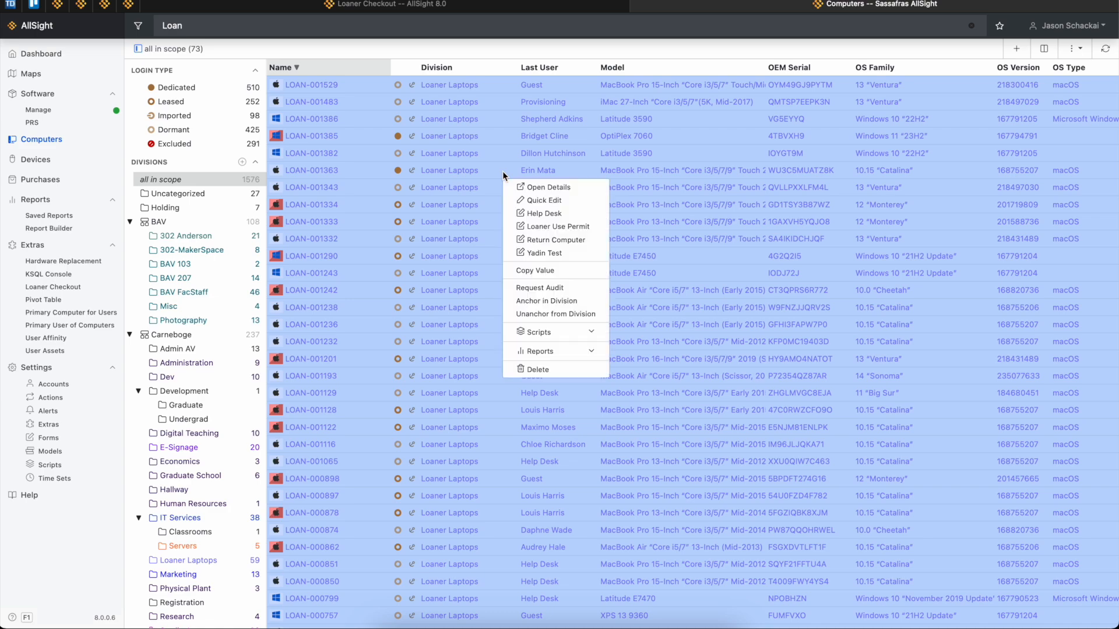
left_click(545, 199)
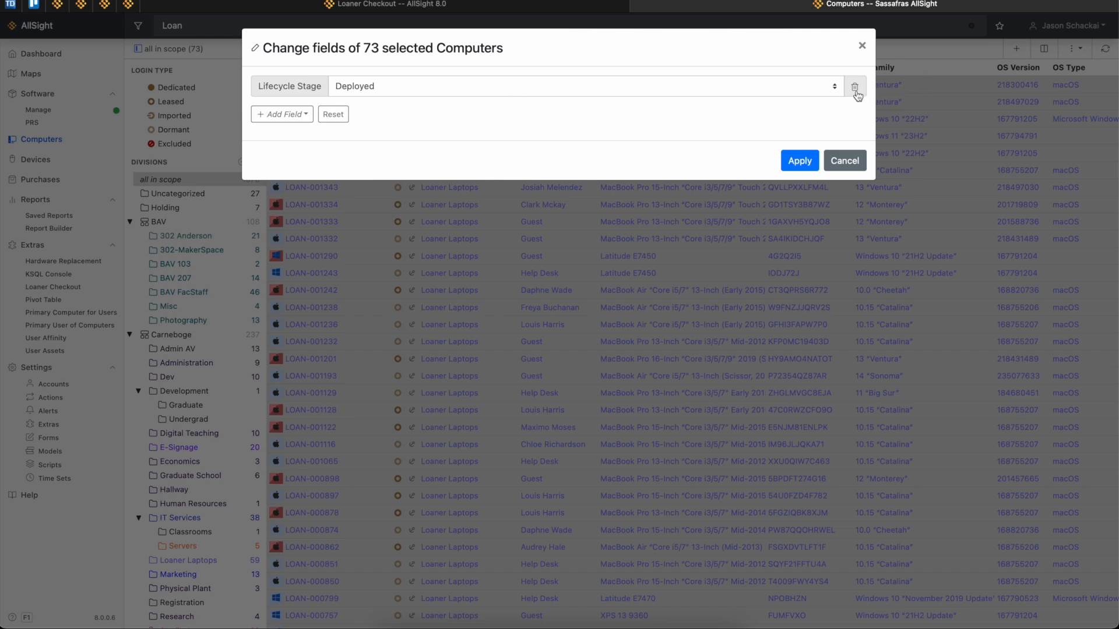
left_click(732, 89)
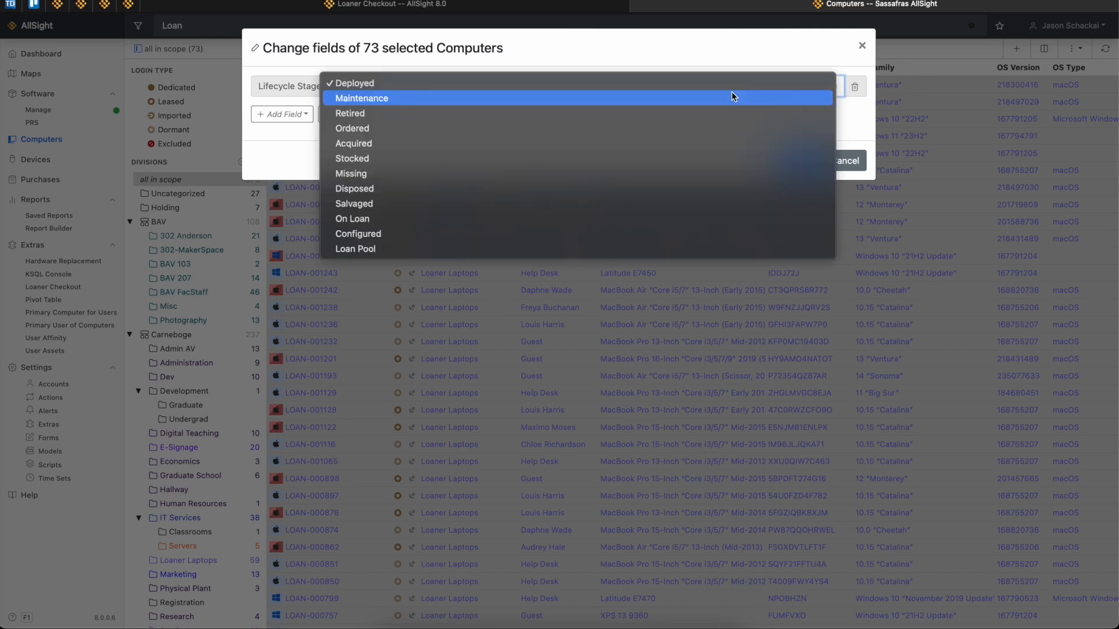
left_click(449, 246)
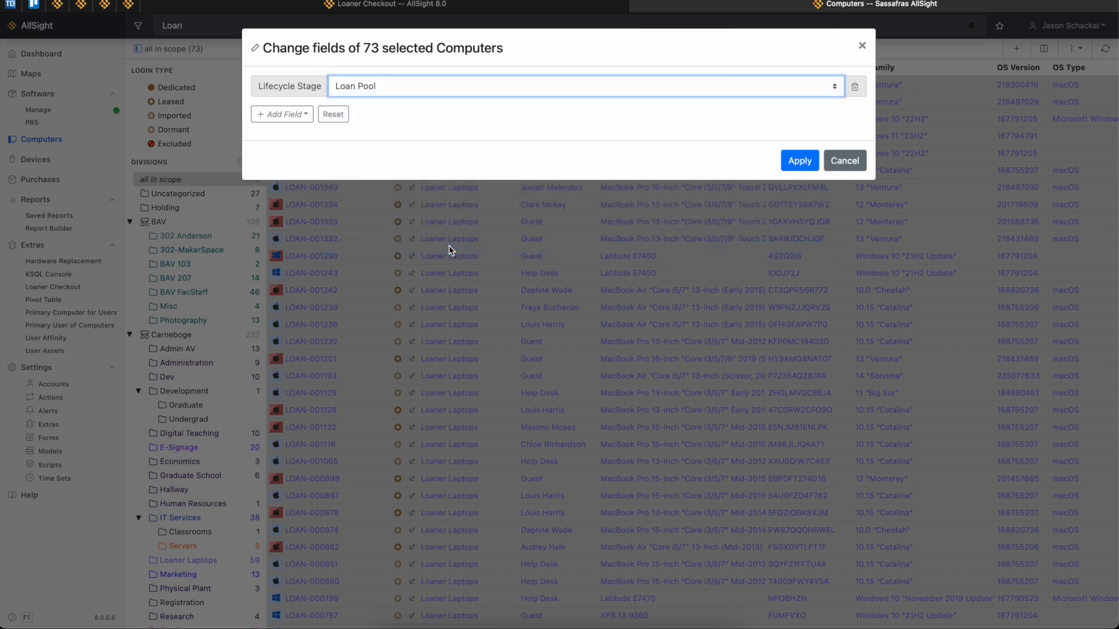
left_click(795, 159)
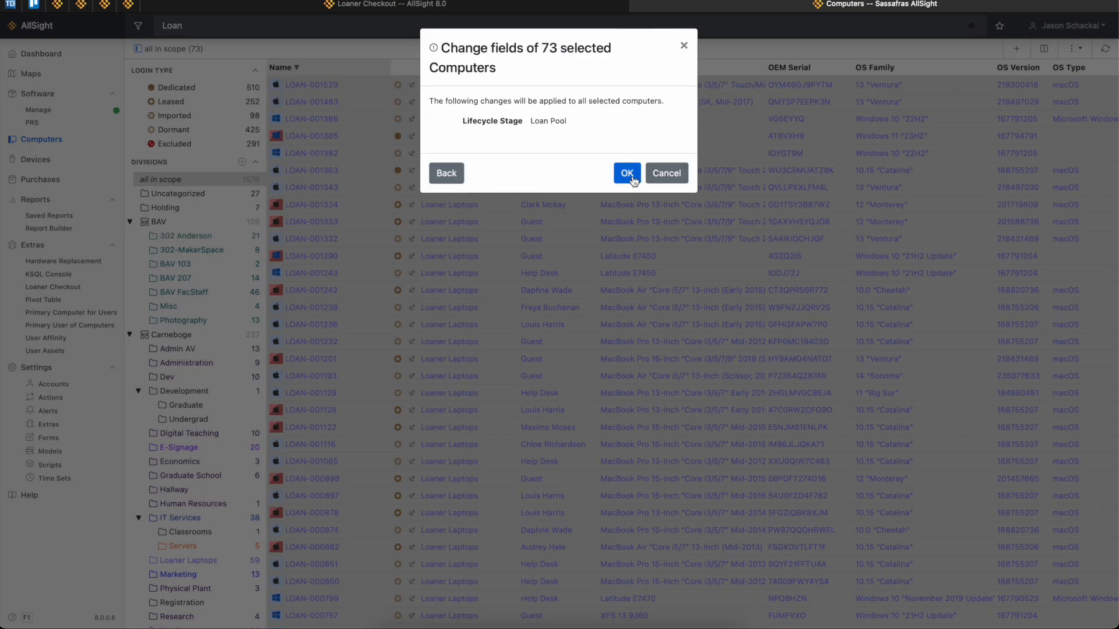
left_click(627, 174)
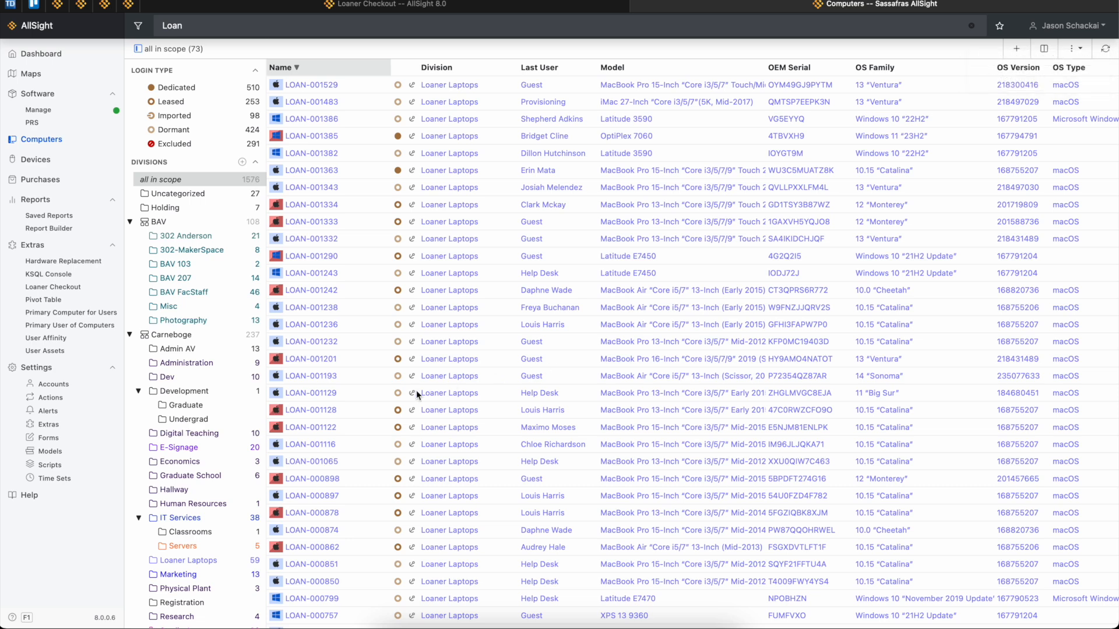
Step: View the computers that are ready to loan in Loaner Checkout, and return to its overview
left_click(65, 288)
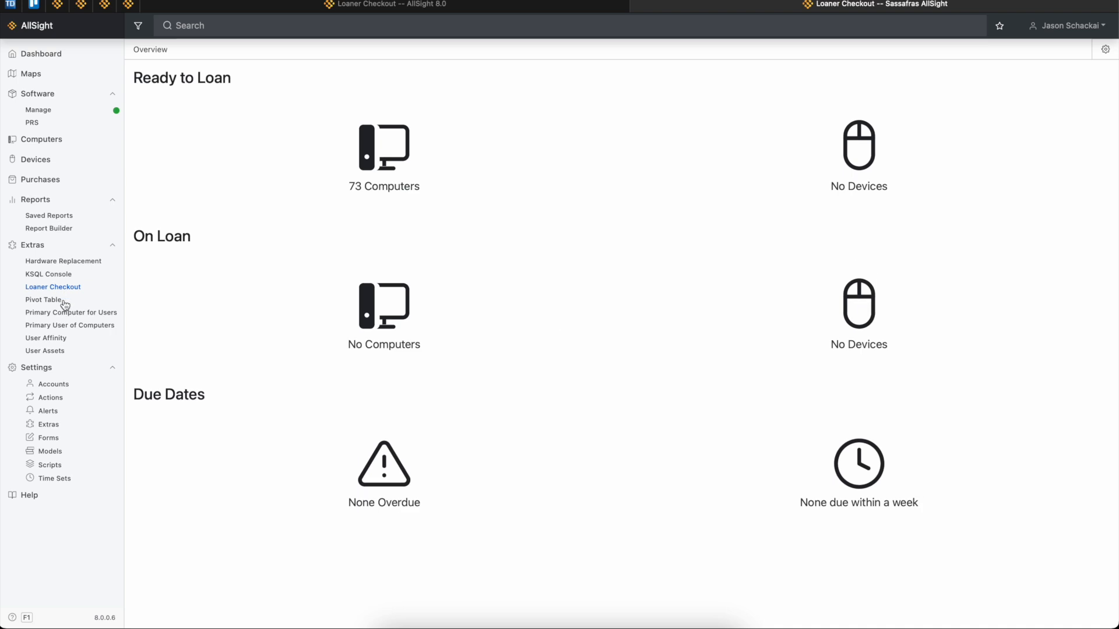
left_click(384, 171)
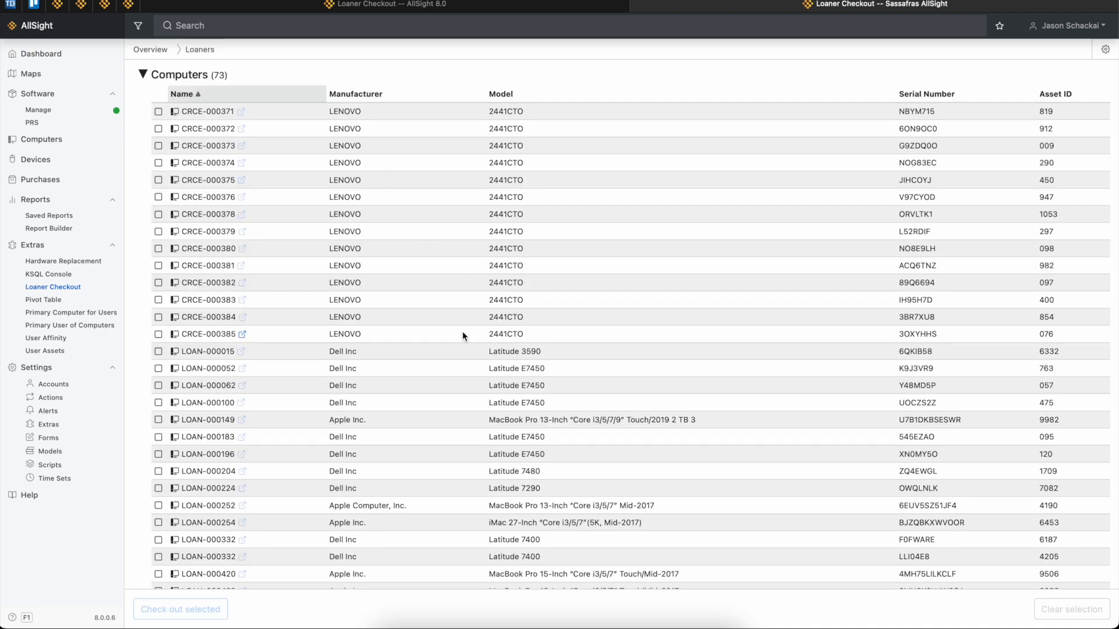
scroll(462, 333, "down", 5)
scroll(460, 325, "up", 10)
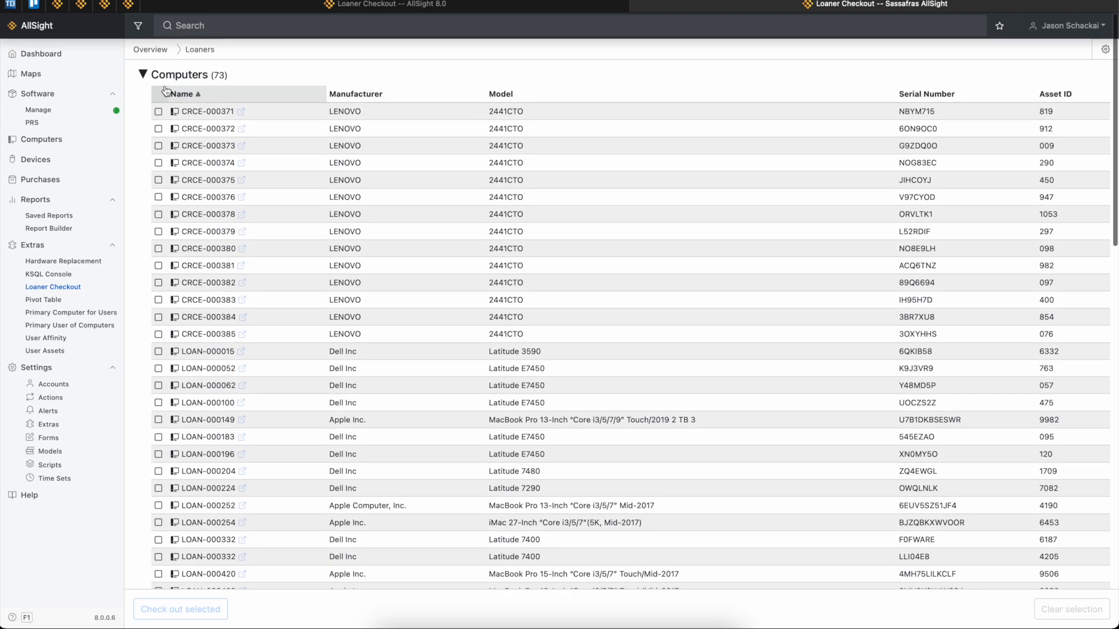
left_click(145, 49)
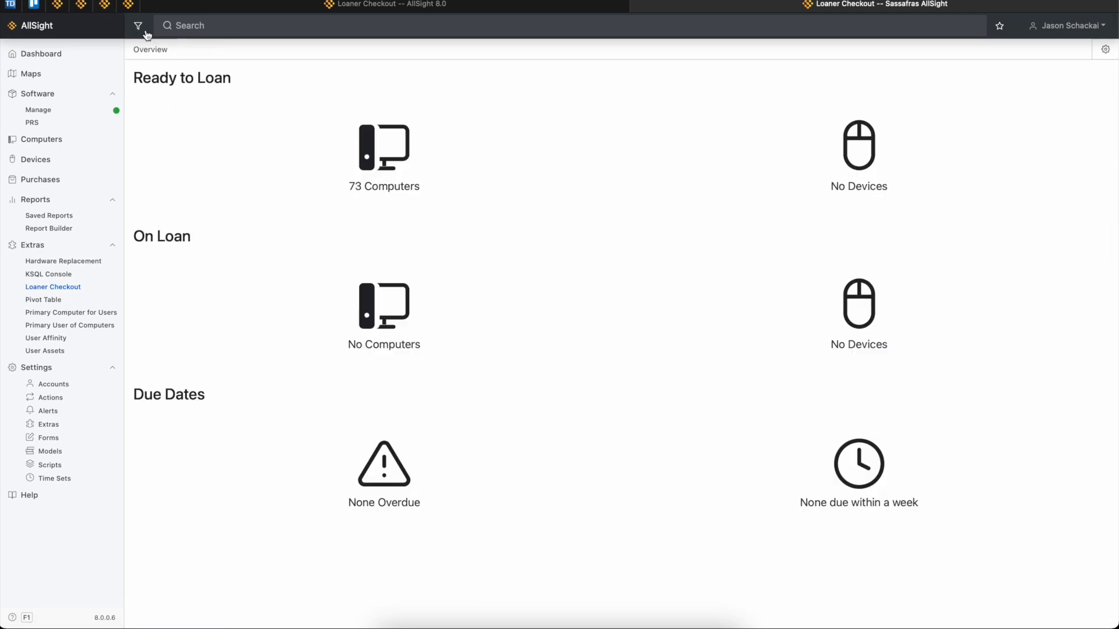
Step: Filter the Loaner Checkout overview by the CIRCE Loaners division, and clear the filter again
left_click(139, 27)
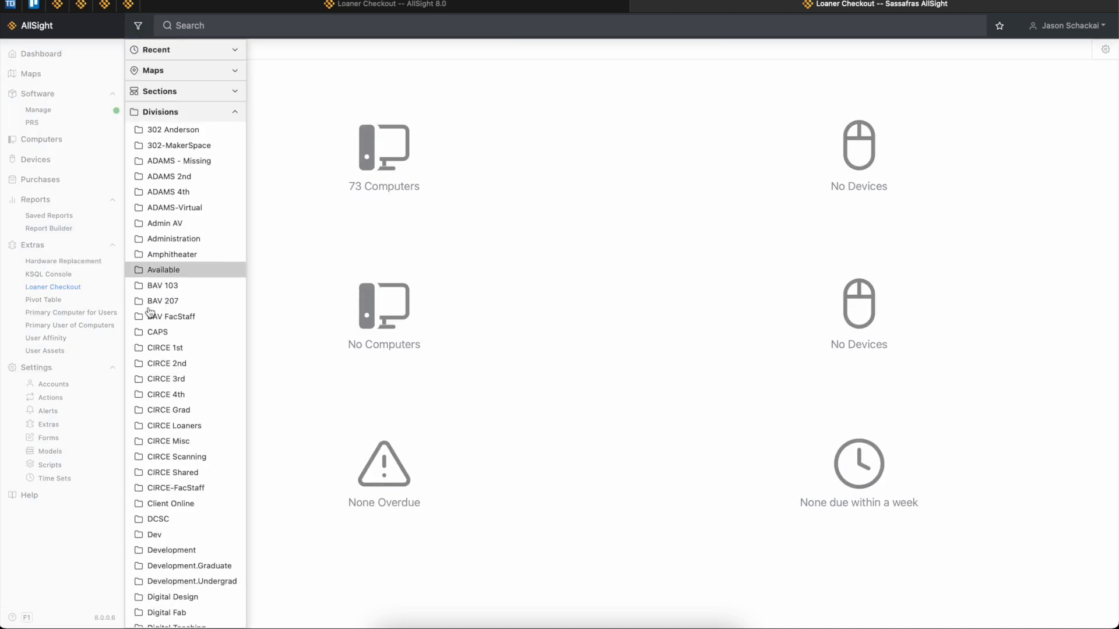
scroll(192, 343, "down", 2)
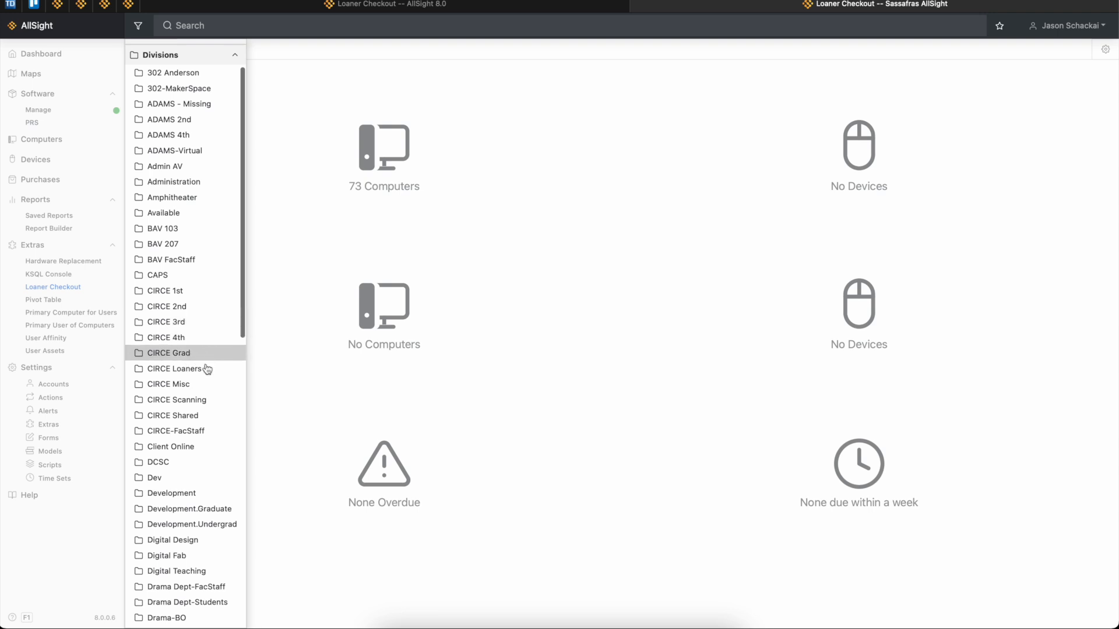
scroll(205, 399, "down", 2)
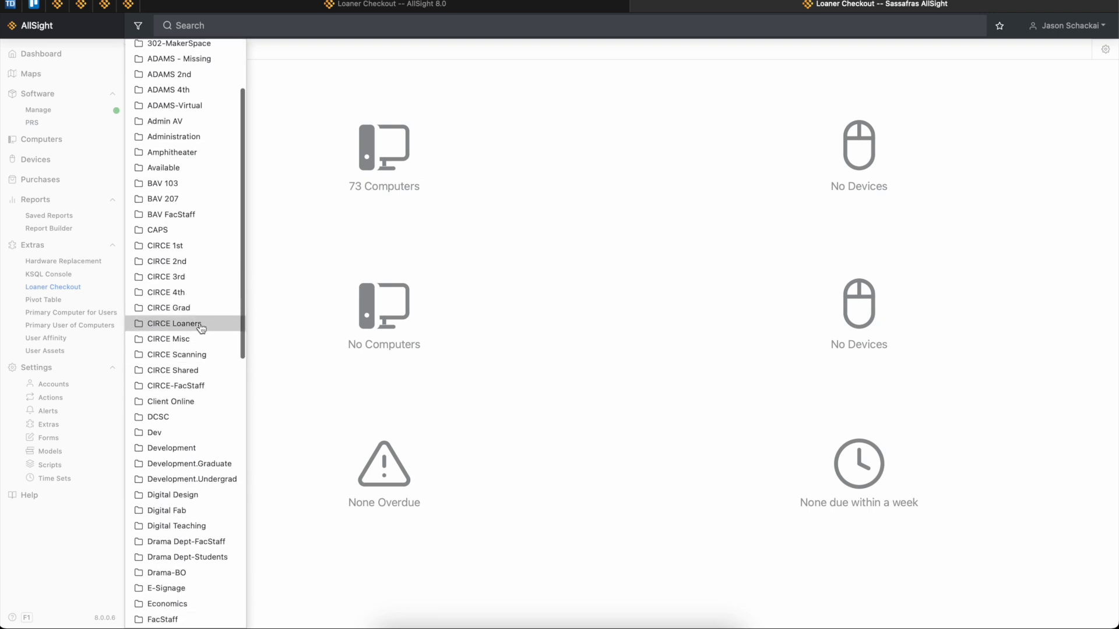
left_click(201, 324)
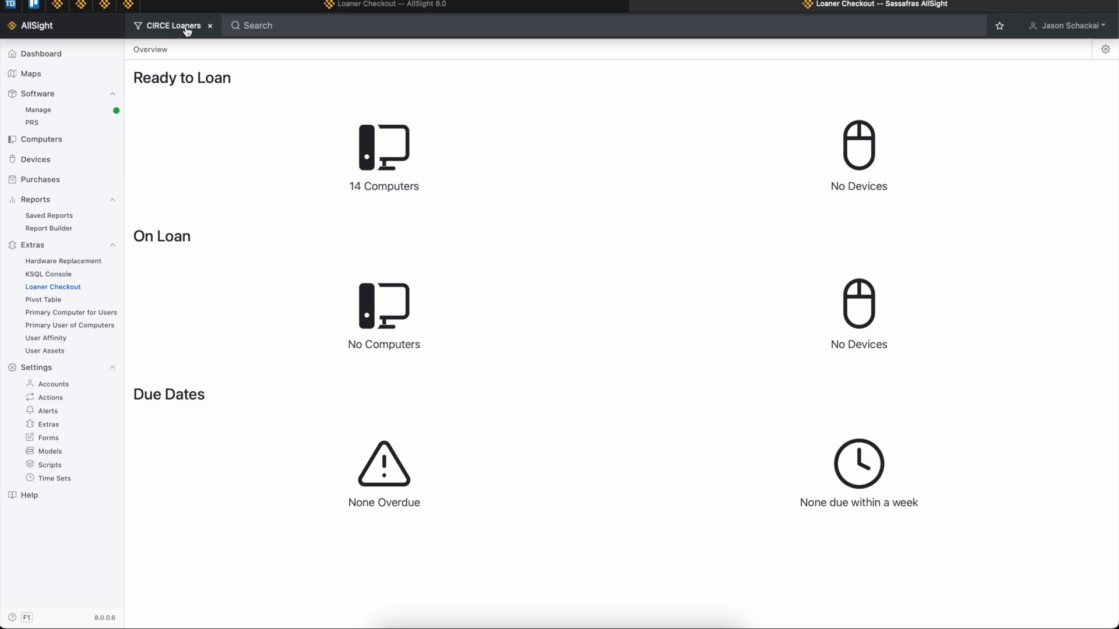
left_click(210, 25)
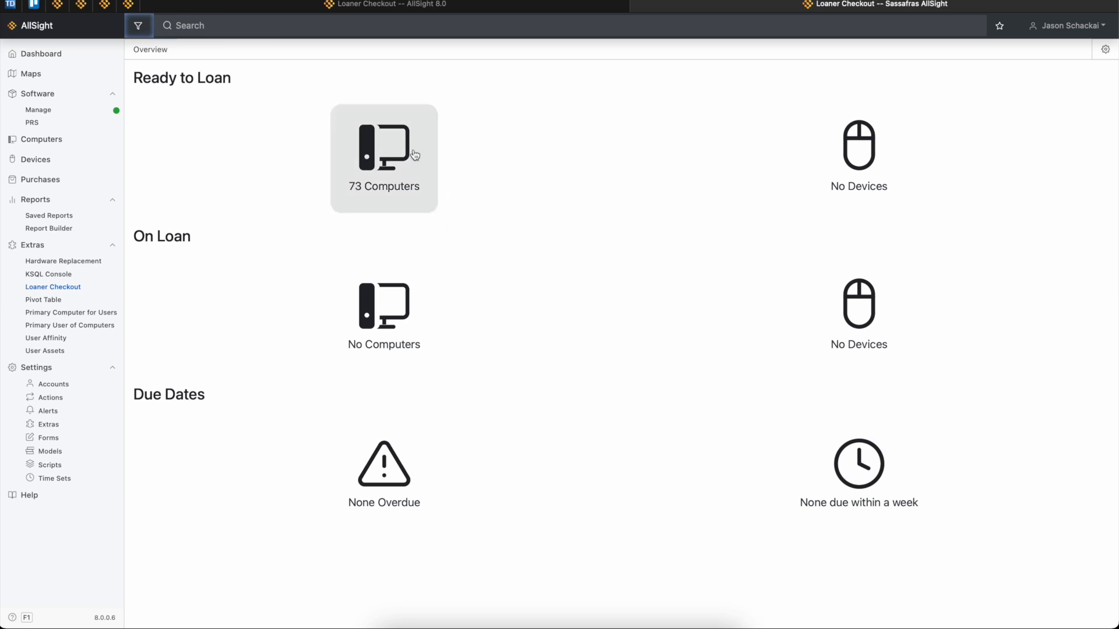
Step: Look through the computers that are ready to loan and start a checkout for LOAN-000100
left_click(383, 145)
scroll(528, 256, "down", 5)
scroll(573, 276, "down", 10)
scroll(573, 276, "up", 15)
scroll(569, 282, "up", 5)
left_click(275, 25)
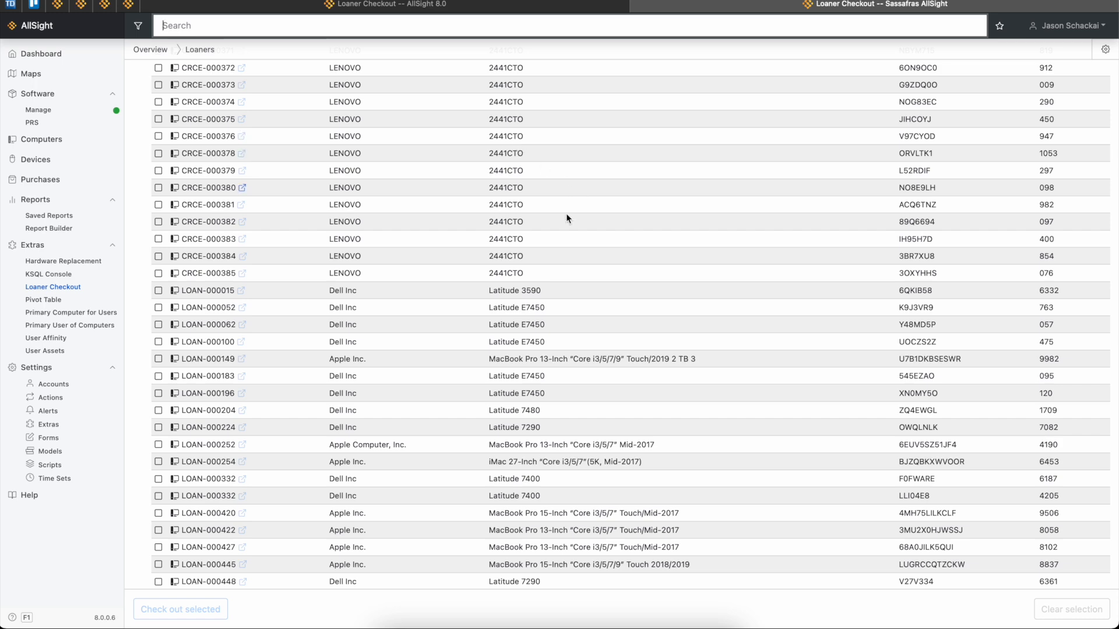
scroll(611, 318, "up", 2)
left_click(613, 320)
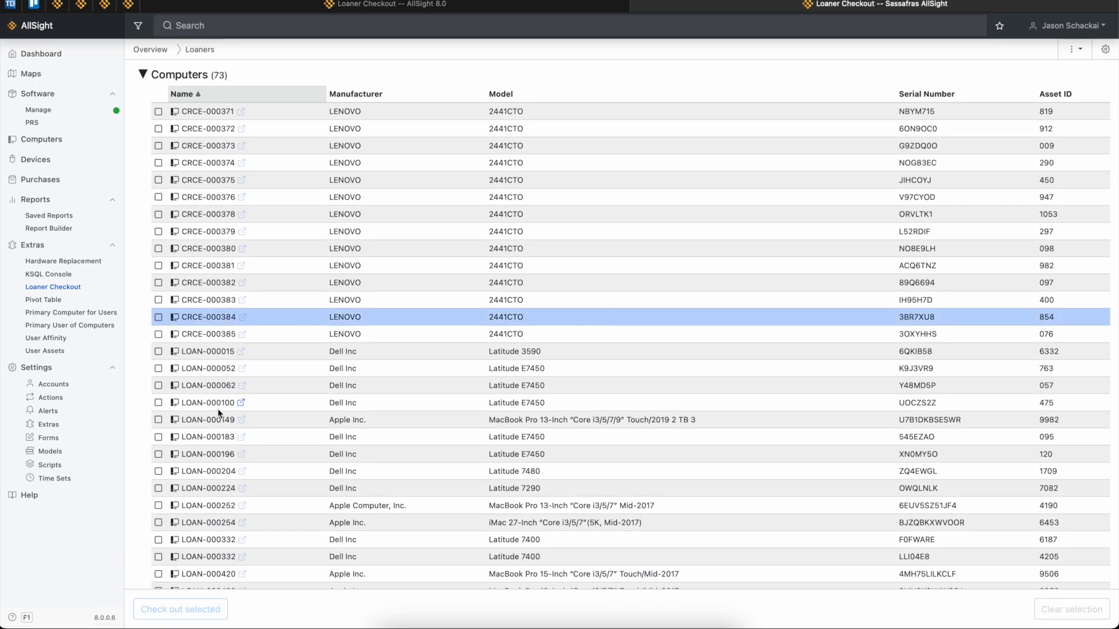
left_click(159, 402)
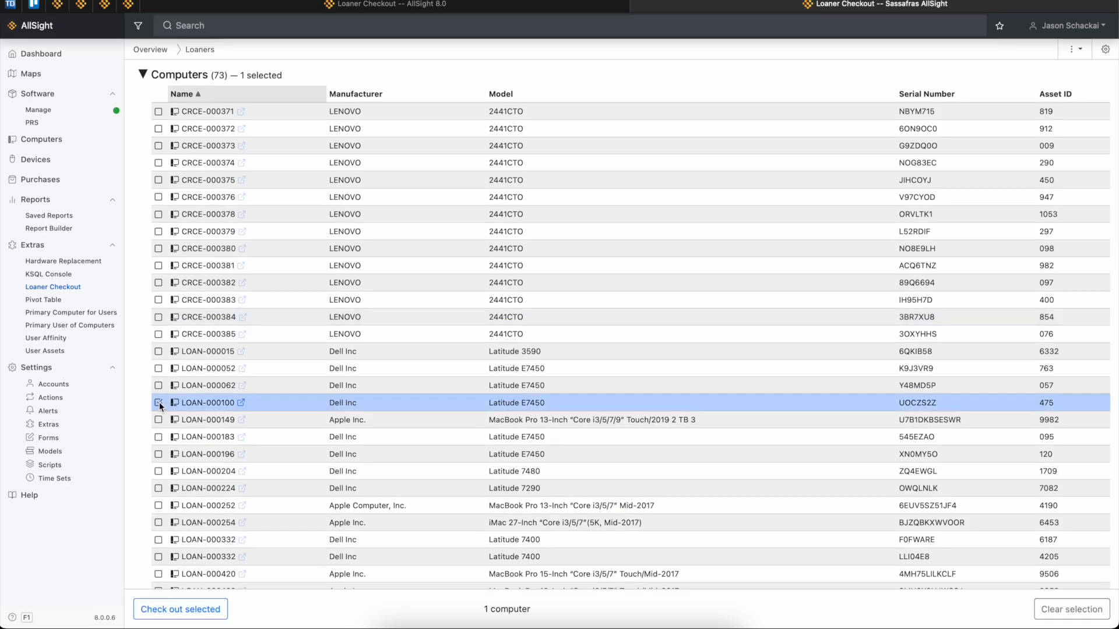
left_click(198, 608)
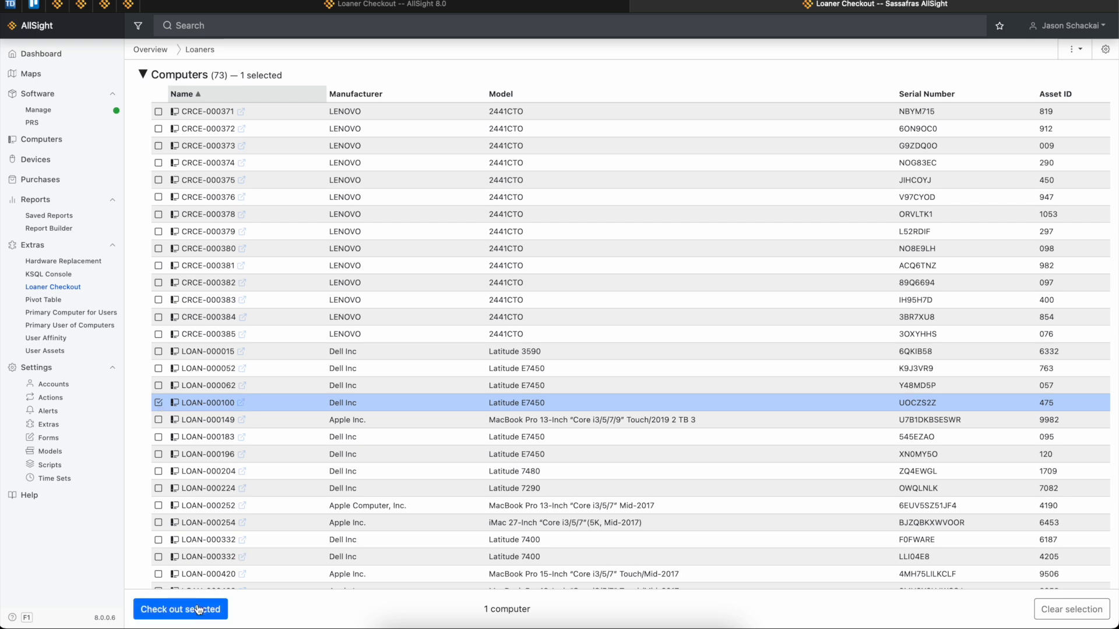
Step: Set the borrower in the loan form by looking up the person's name and choosing the matching user
left_click(264, 133)
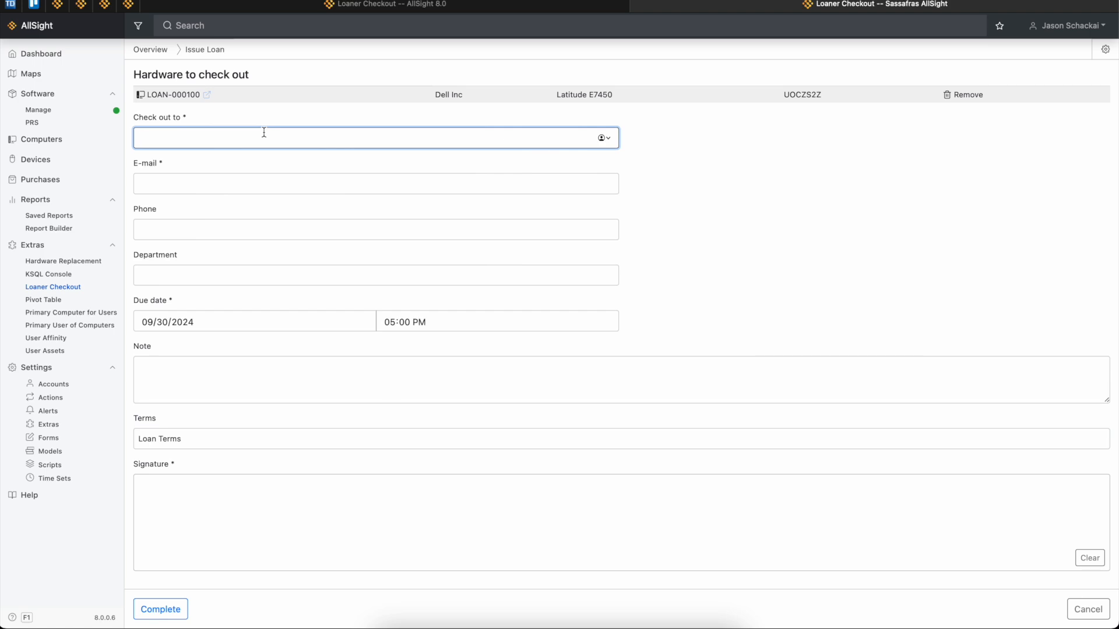
type("joh")
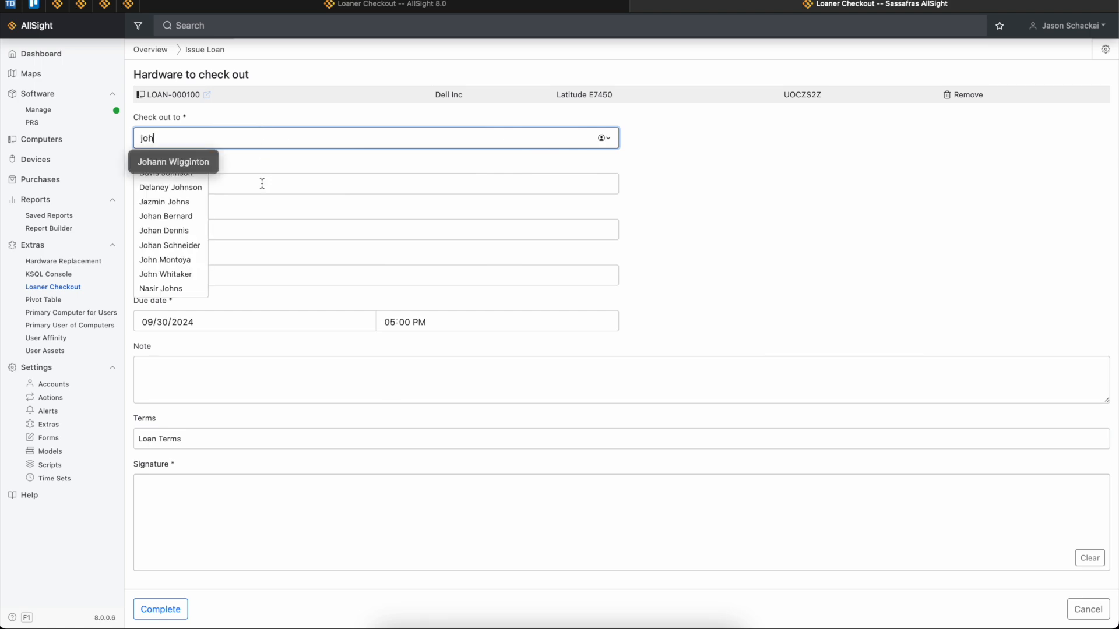
left_click(187, 260)
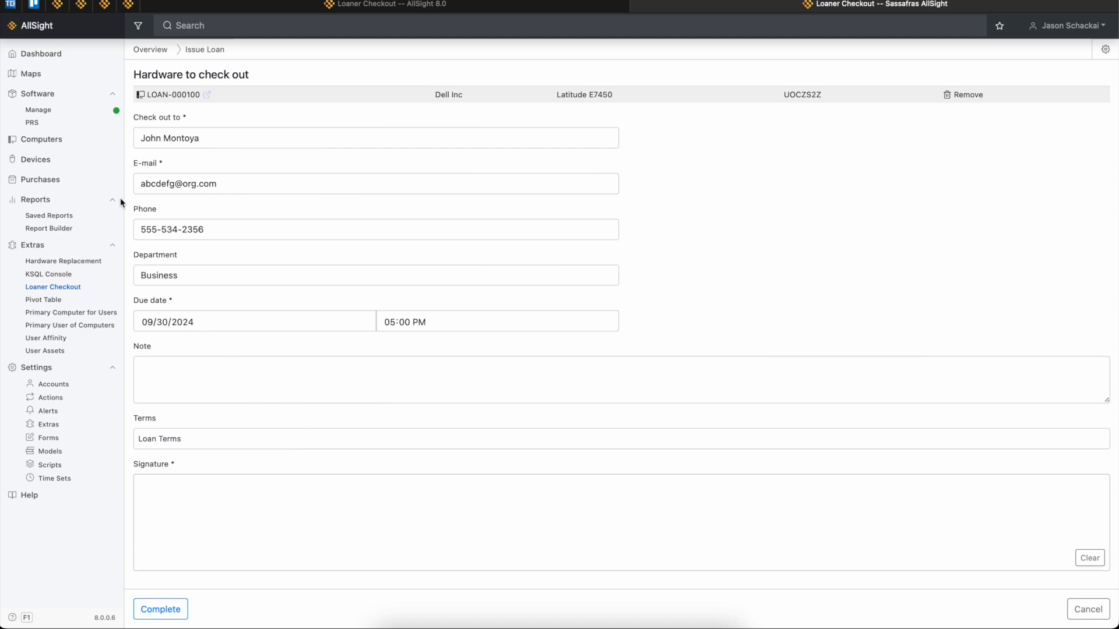
Step: Leave the note empty, sign the loan with a freehand signature, and complete the checkout of LOAN-000100
left_click(232, 383)
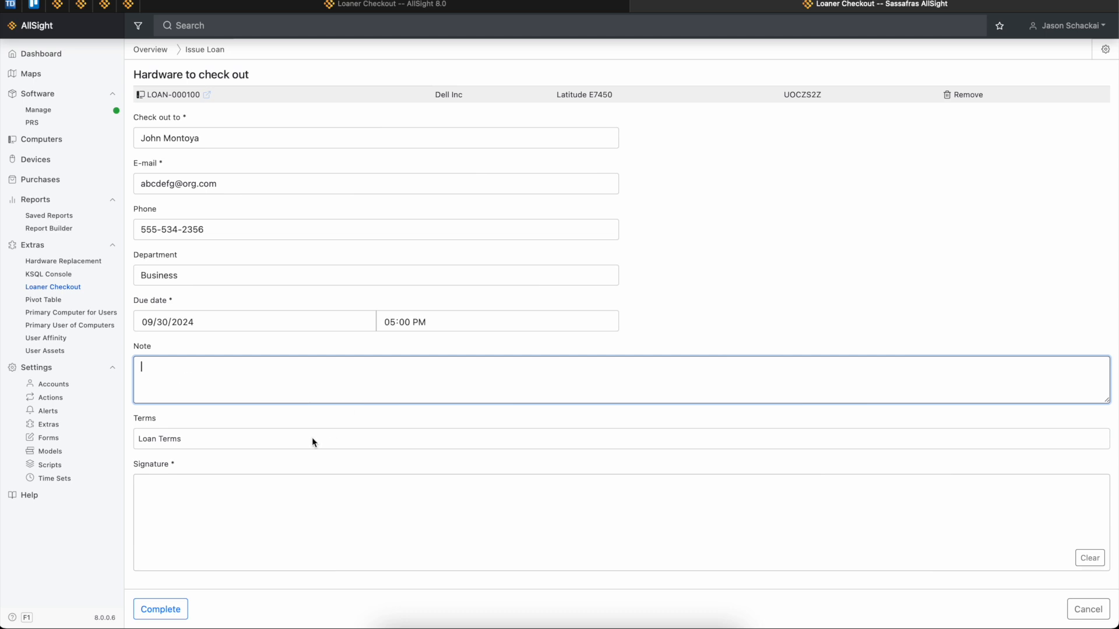
left_click(238, 442)
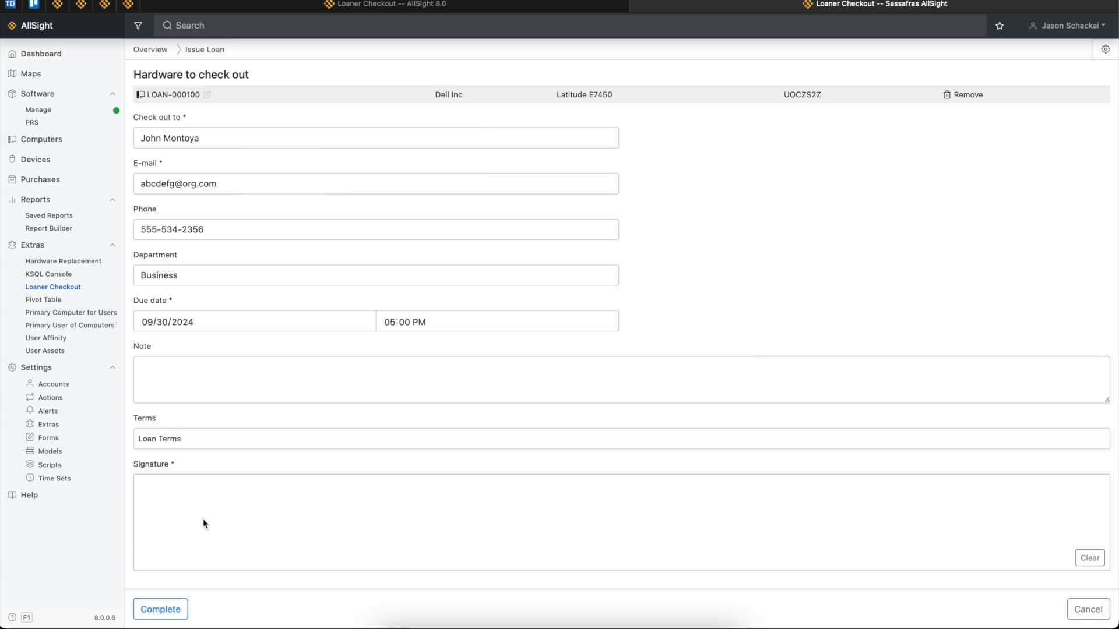
left_click_drag(150, 529, 788, 549)
left_click(173, 610)
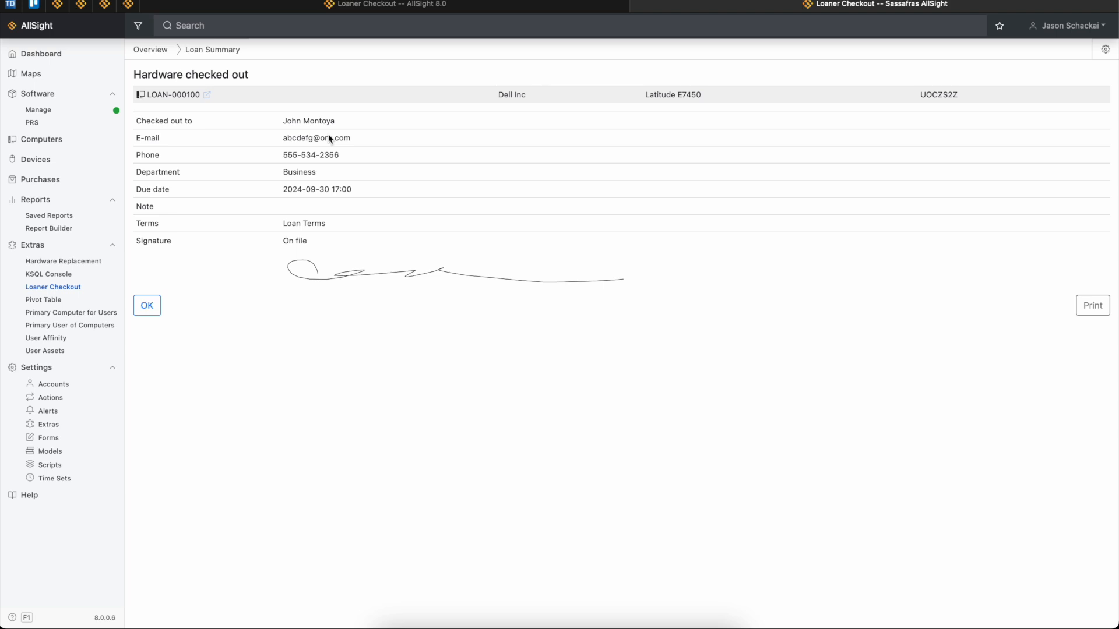
left_click(150, 309)
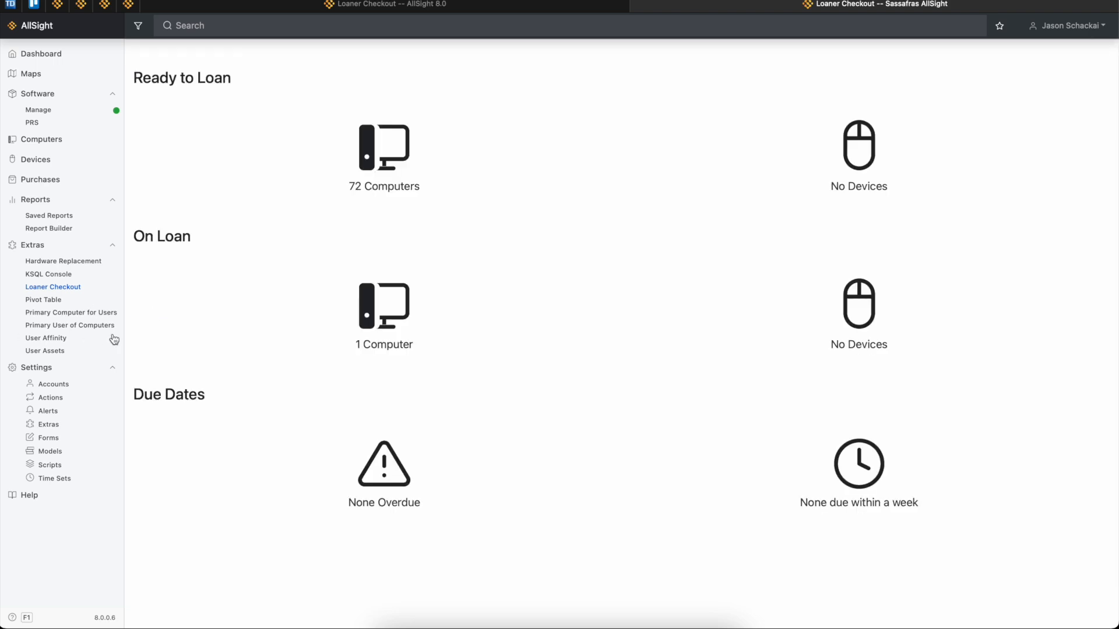
Step: Return LOAN-000100 from the computers on loan without a note, and acknowledge the return confirmation
left_click(367, 319)
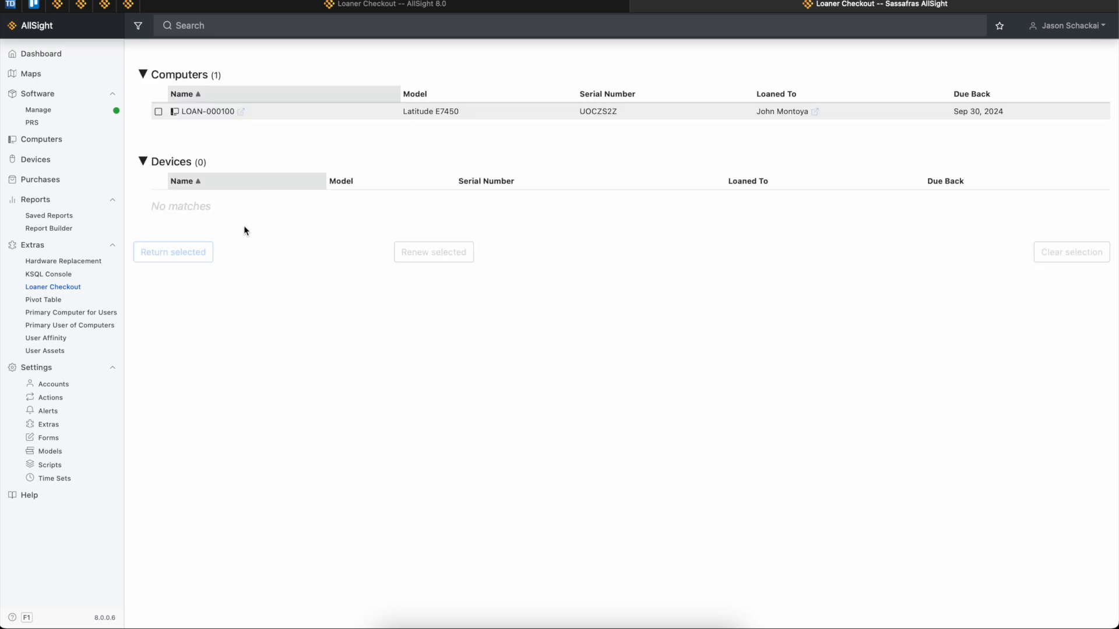
left_click(159, 112)
left_click(182, 254)
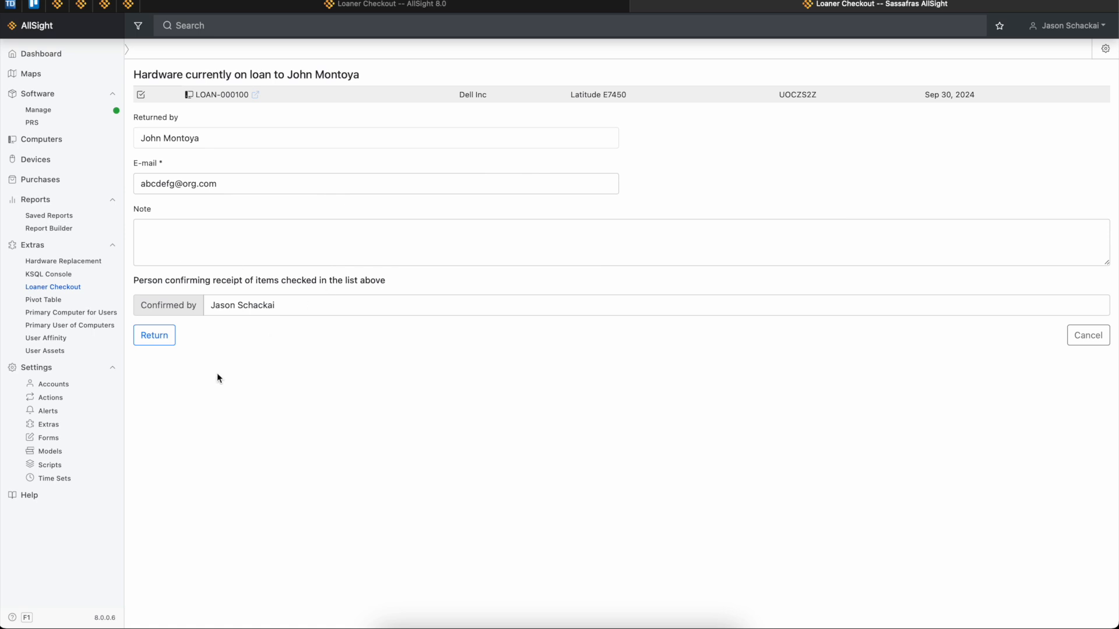
left_click(191, 225)
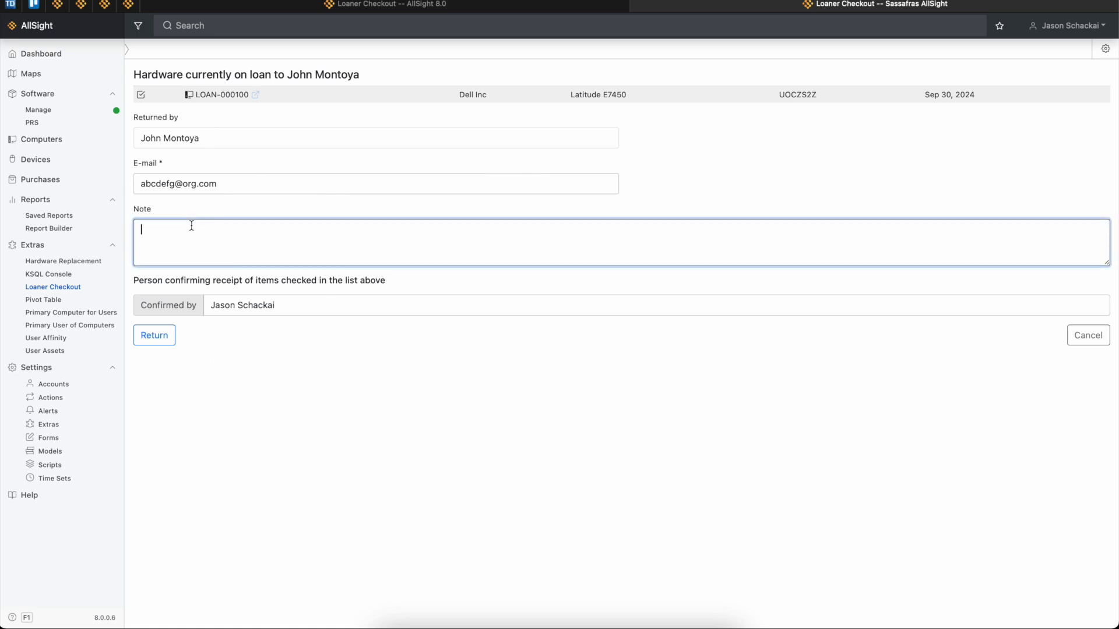
left_click(156, 338)
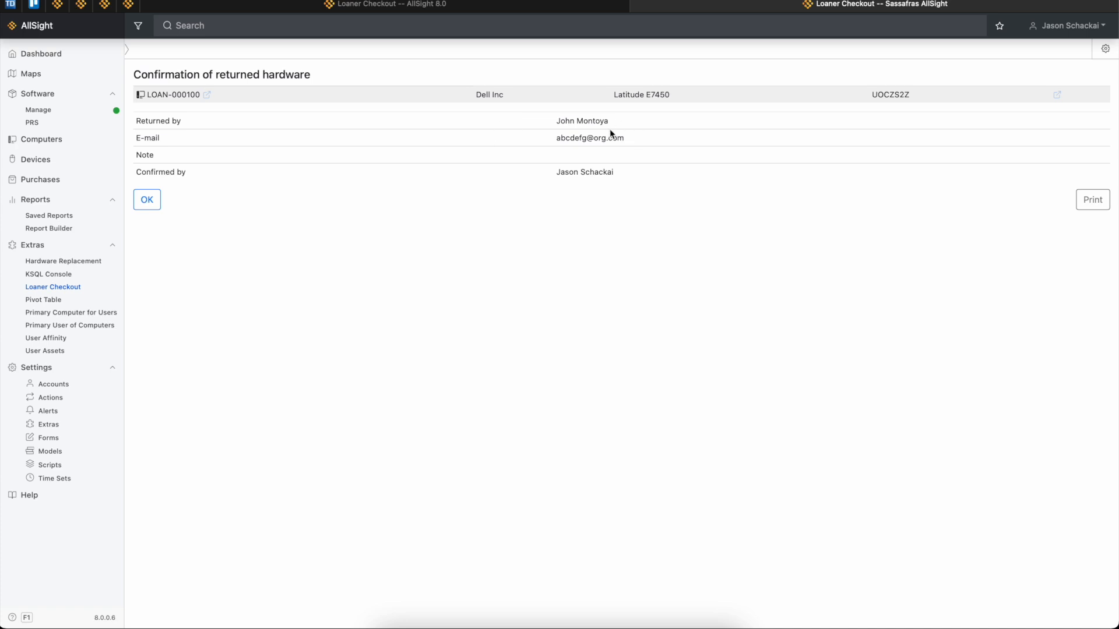
left_click(152, 203)
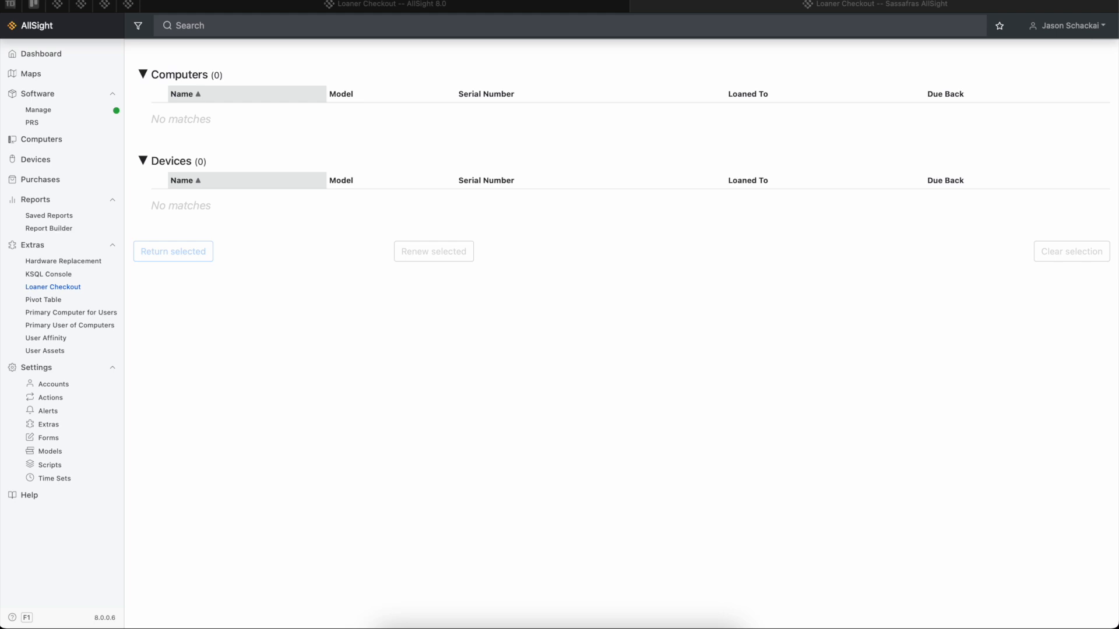
Step: Look through the Scripts settings as far as the Mail Printed Form script
left_click(68, 369)
left_click(52, 467)
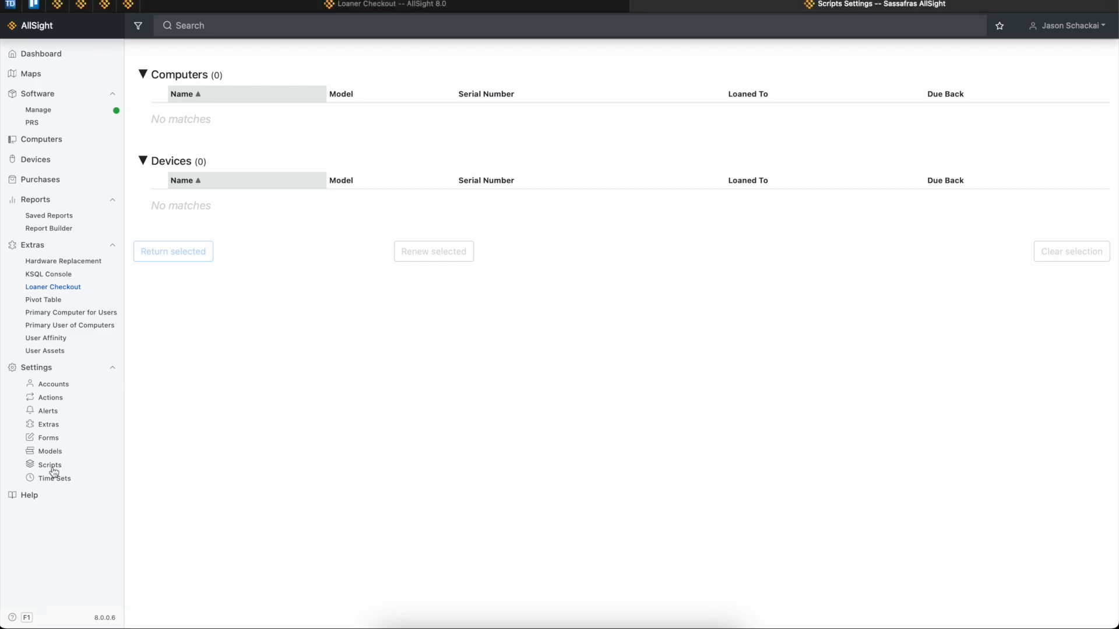
scroll(359, 426, "down", 5)
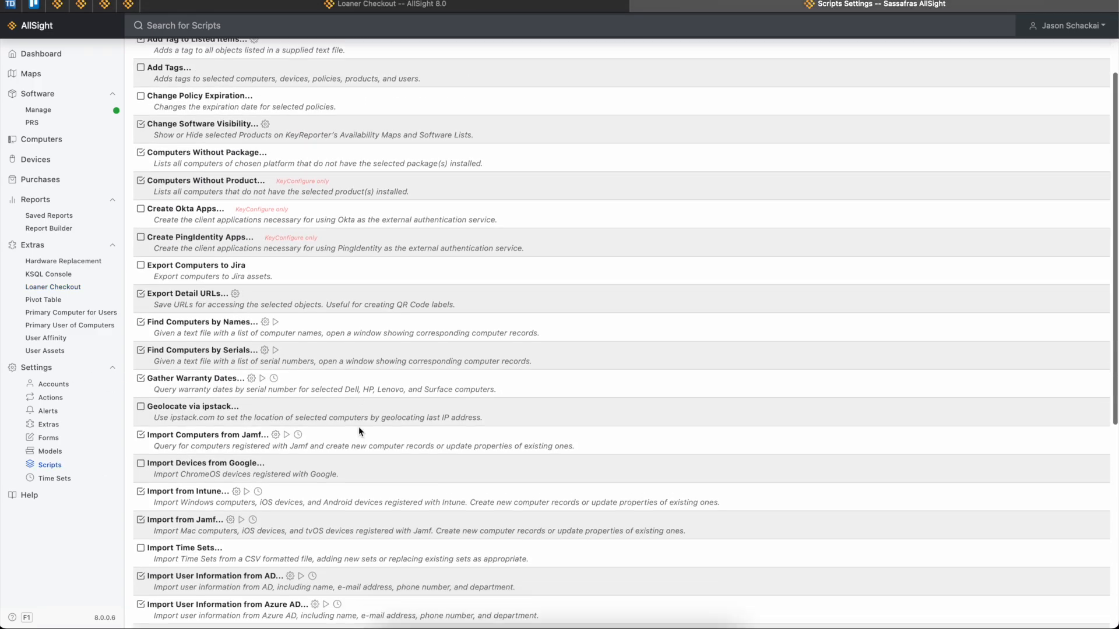
scroll(358, 425, "down", 2)
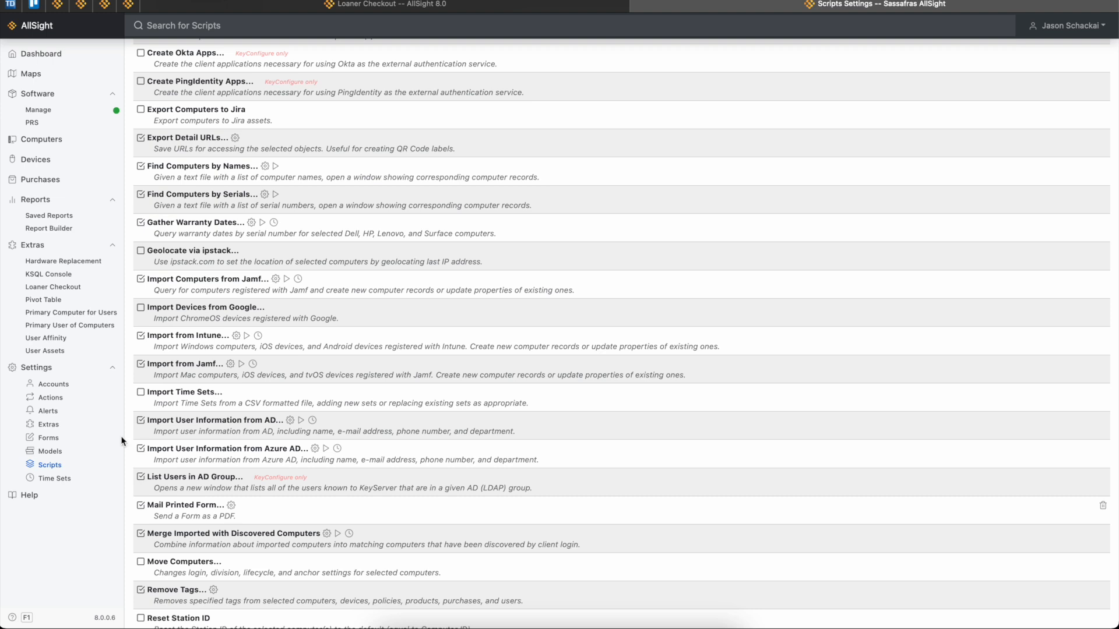
Step: Open the Loaner Use Permit Short form from the Forms settings to examine its Agreement layout
left_click(55, 440)
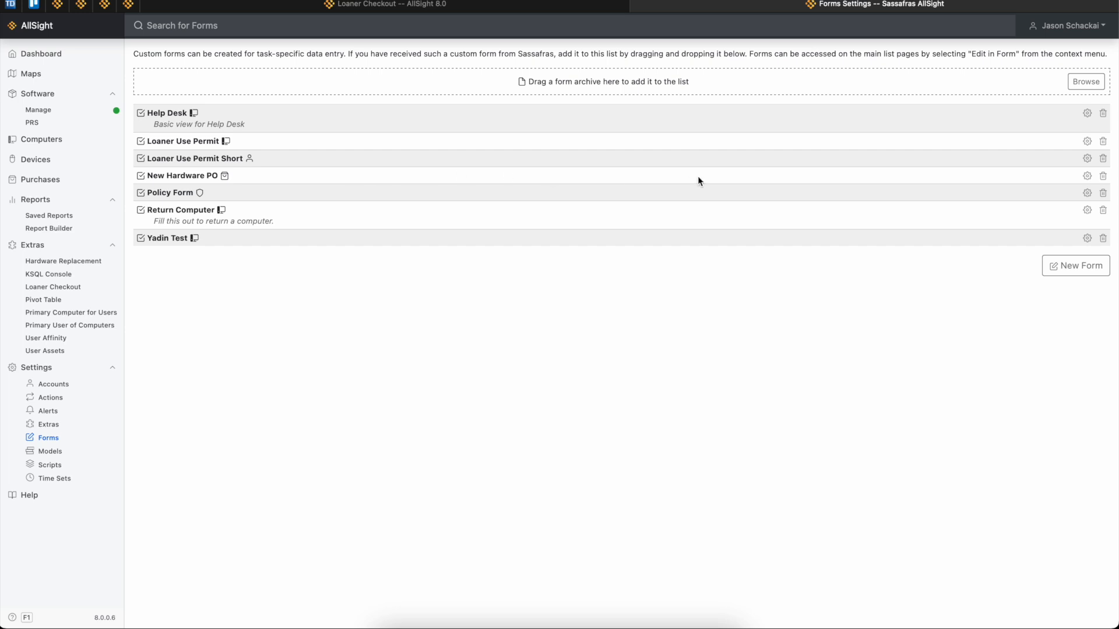
left_click(194, 160)
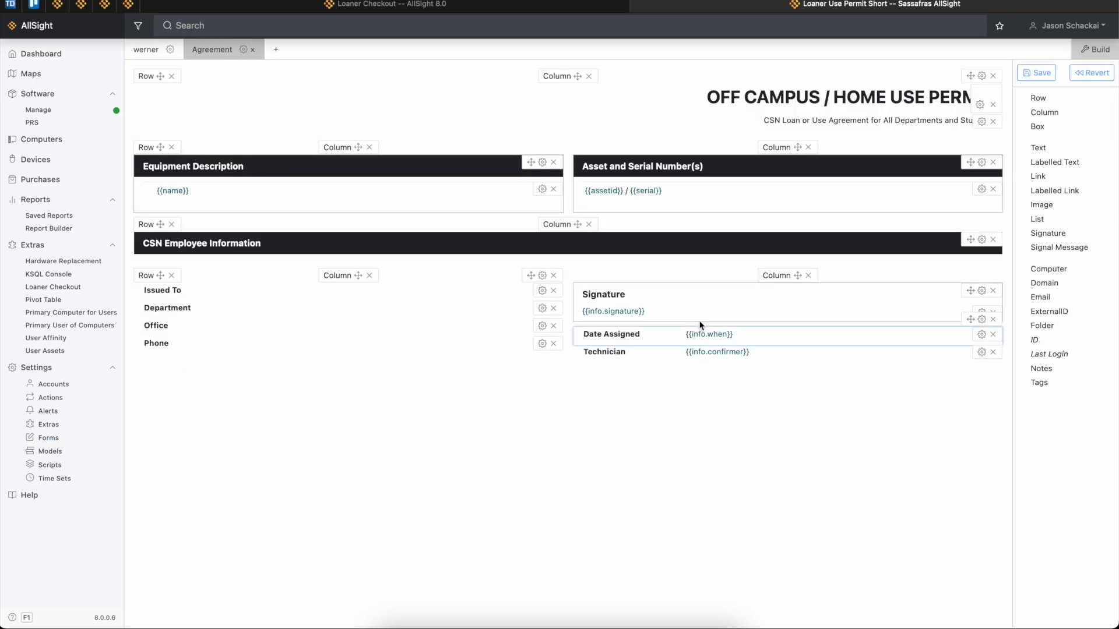